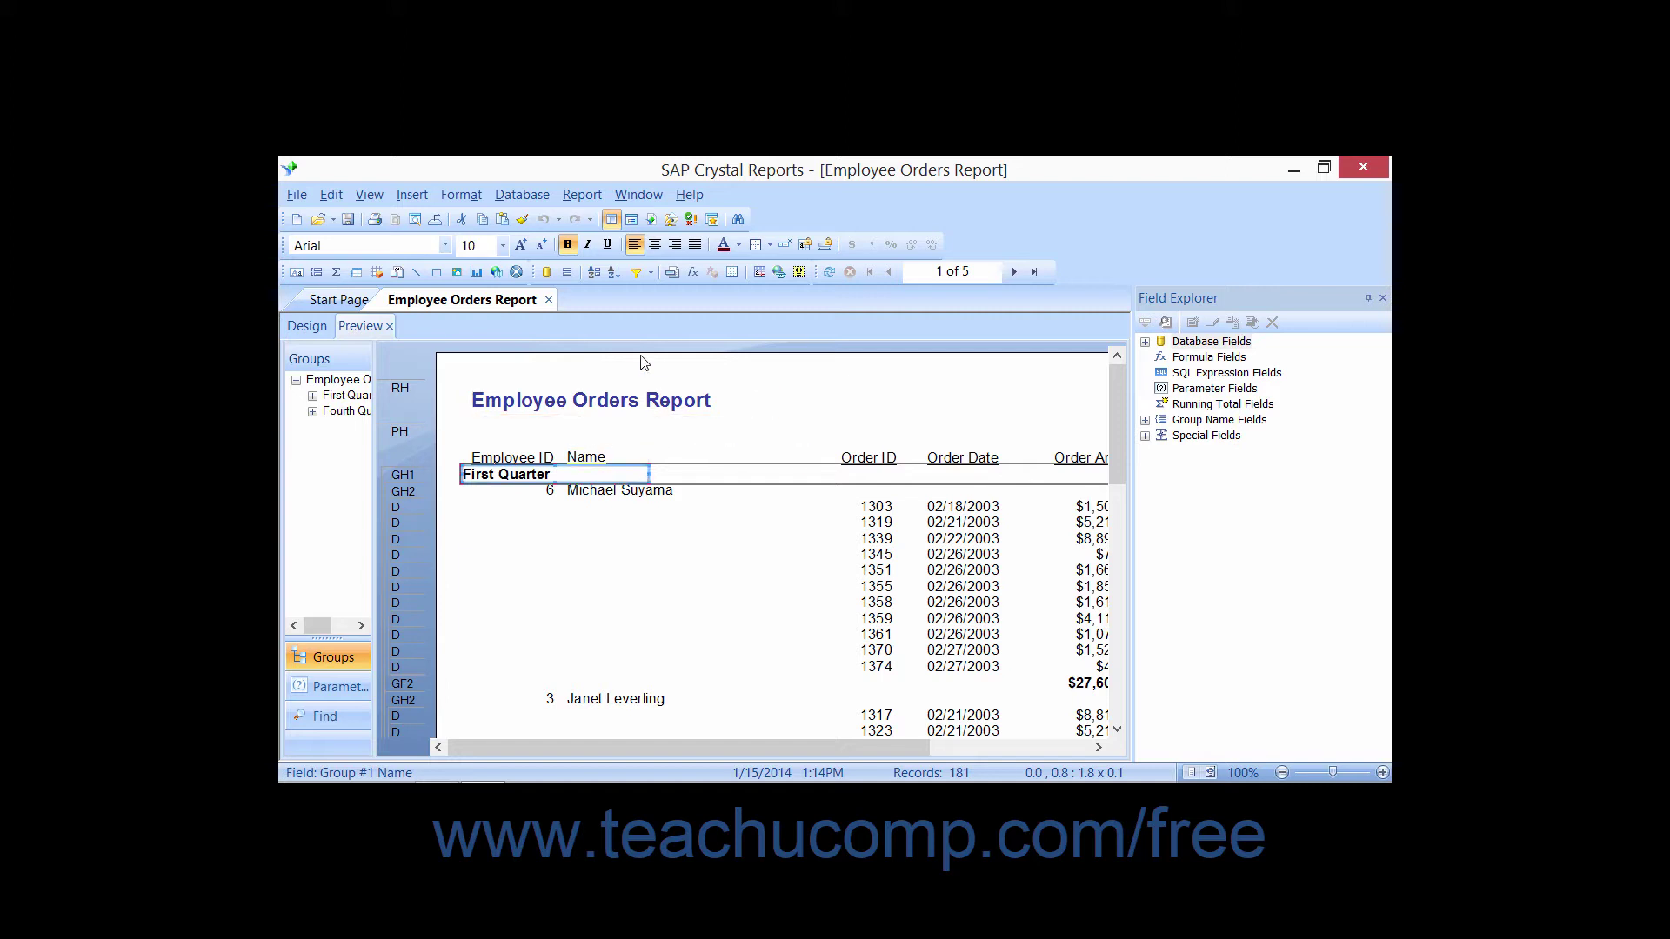
Step: Open and close the Formula Workshop twice, the second time through the report commands list
left_click(692, 275)
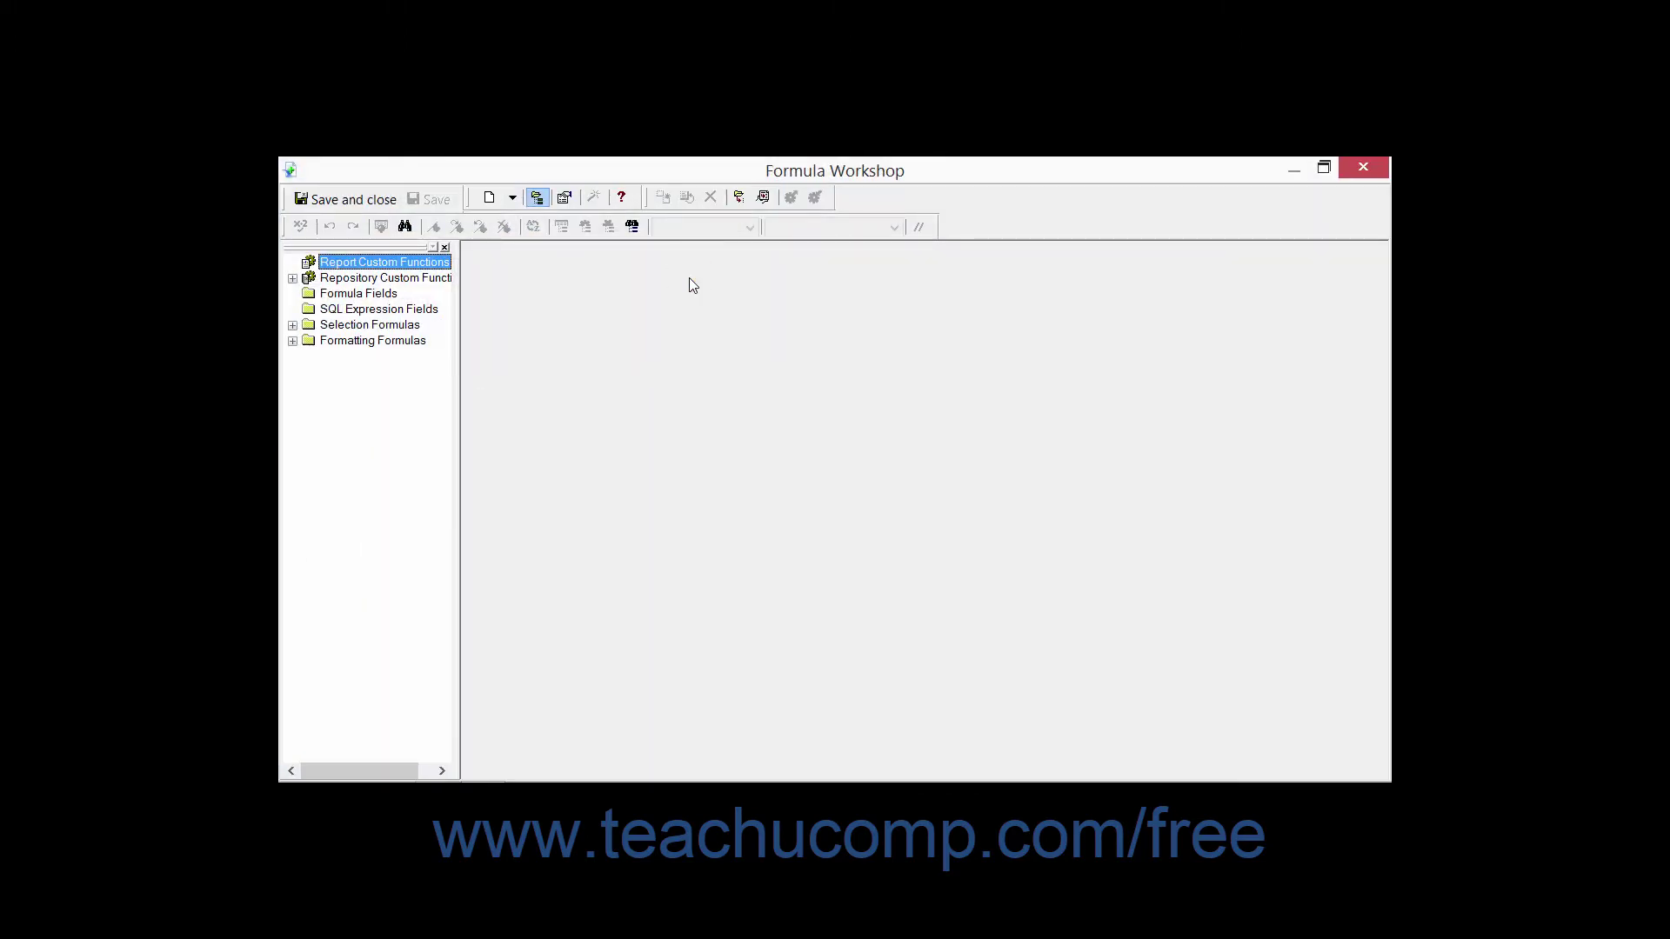
left_click(1363, 168)
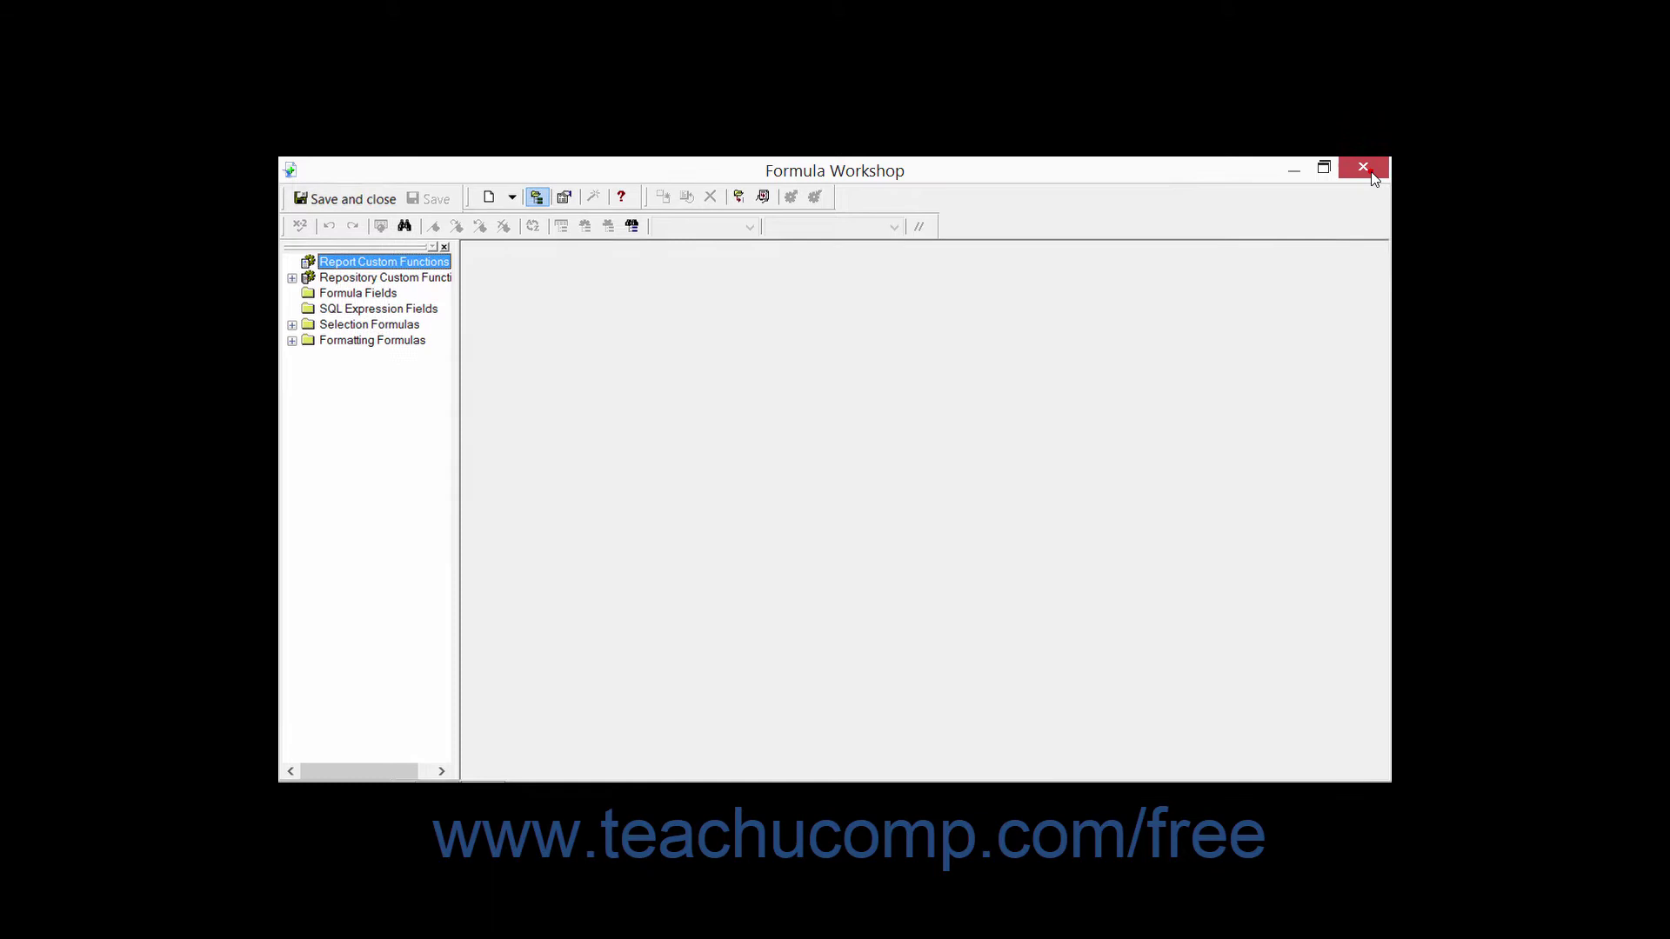
mouse_move(632, 413)
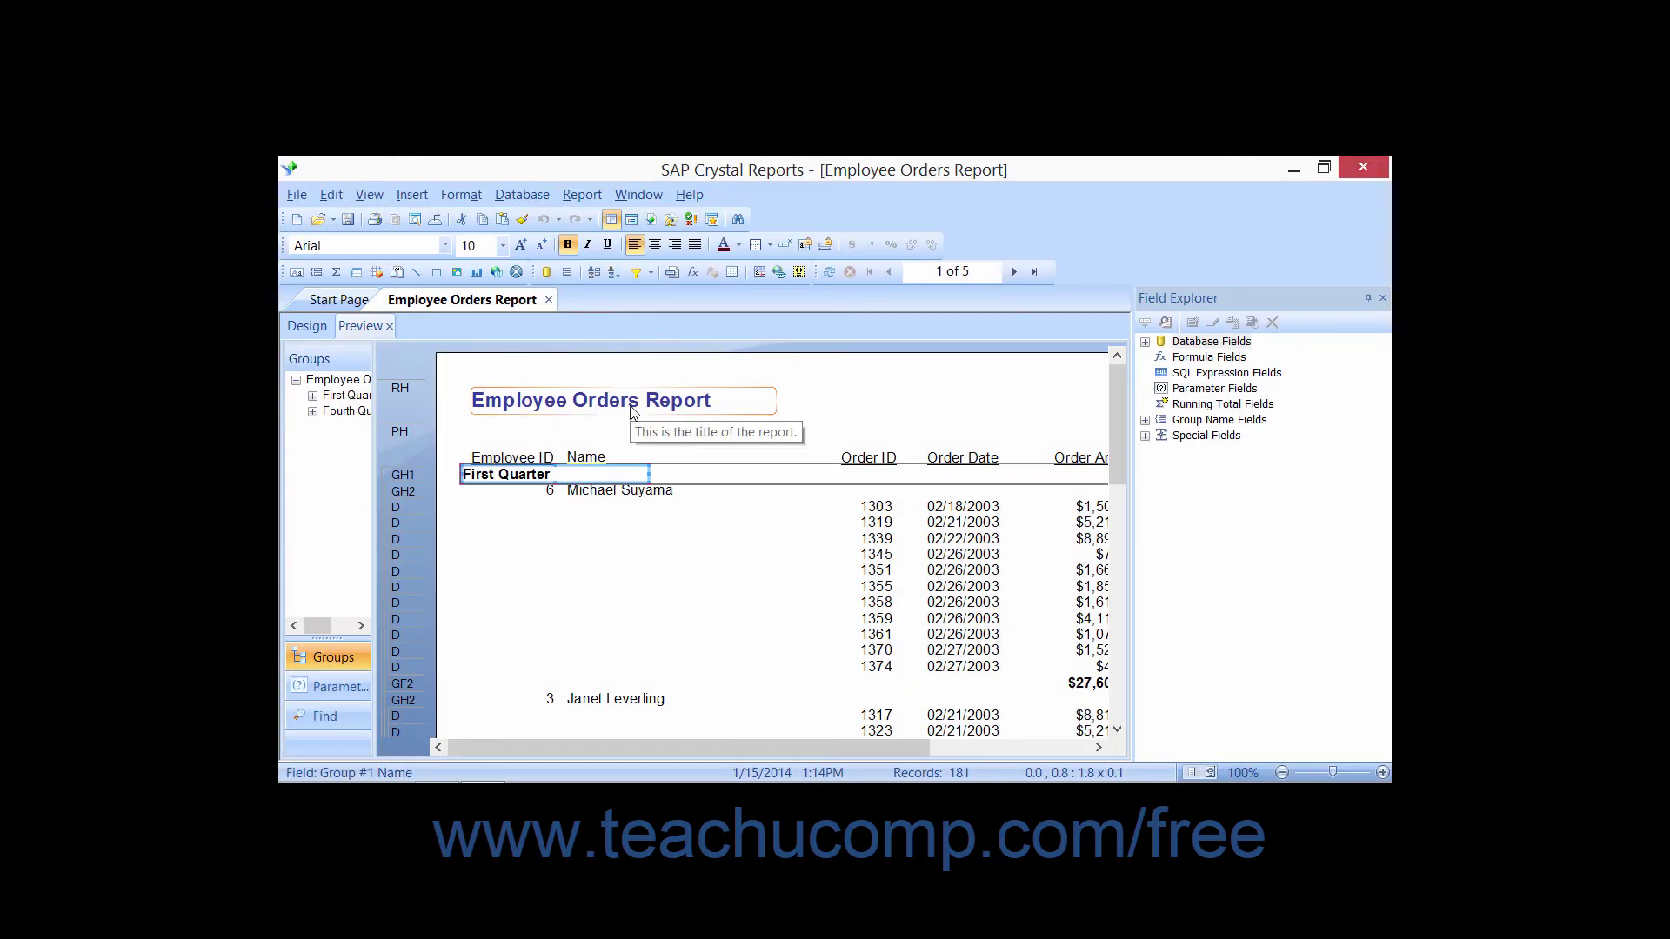
left_click(573, 195)
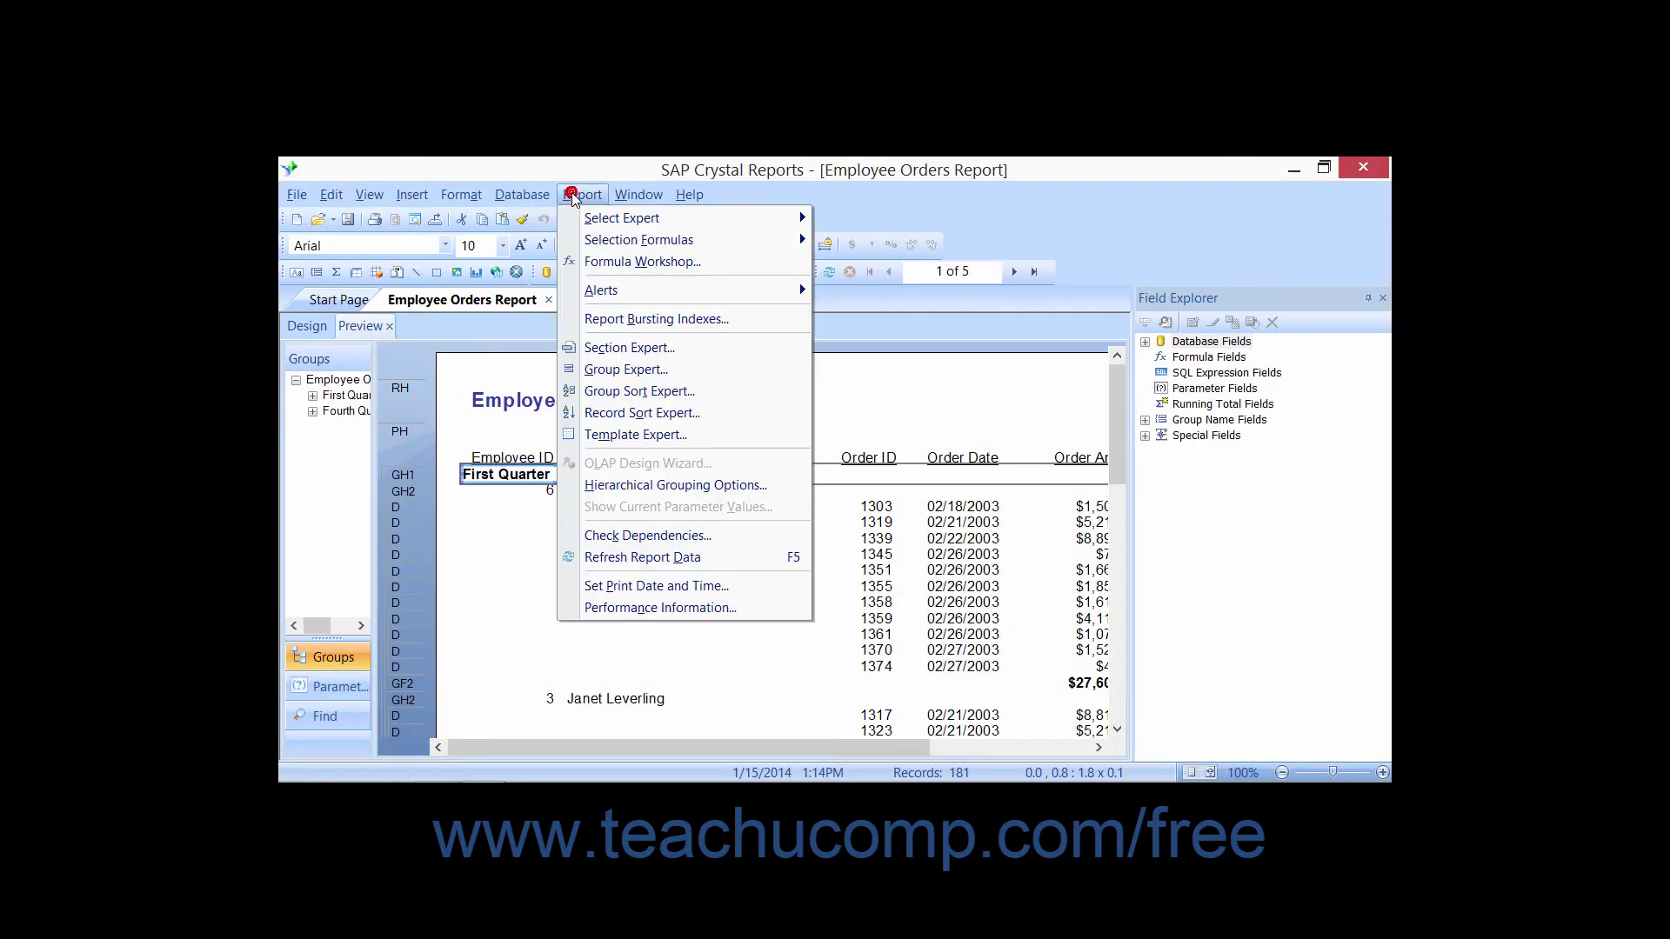
left_click(602, 262)
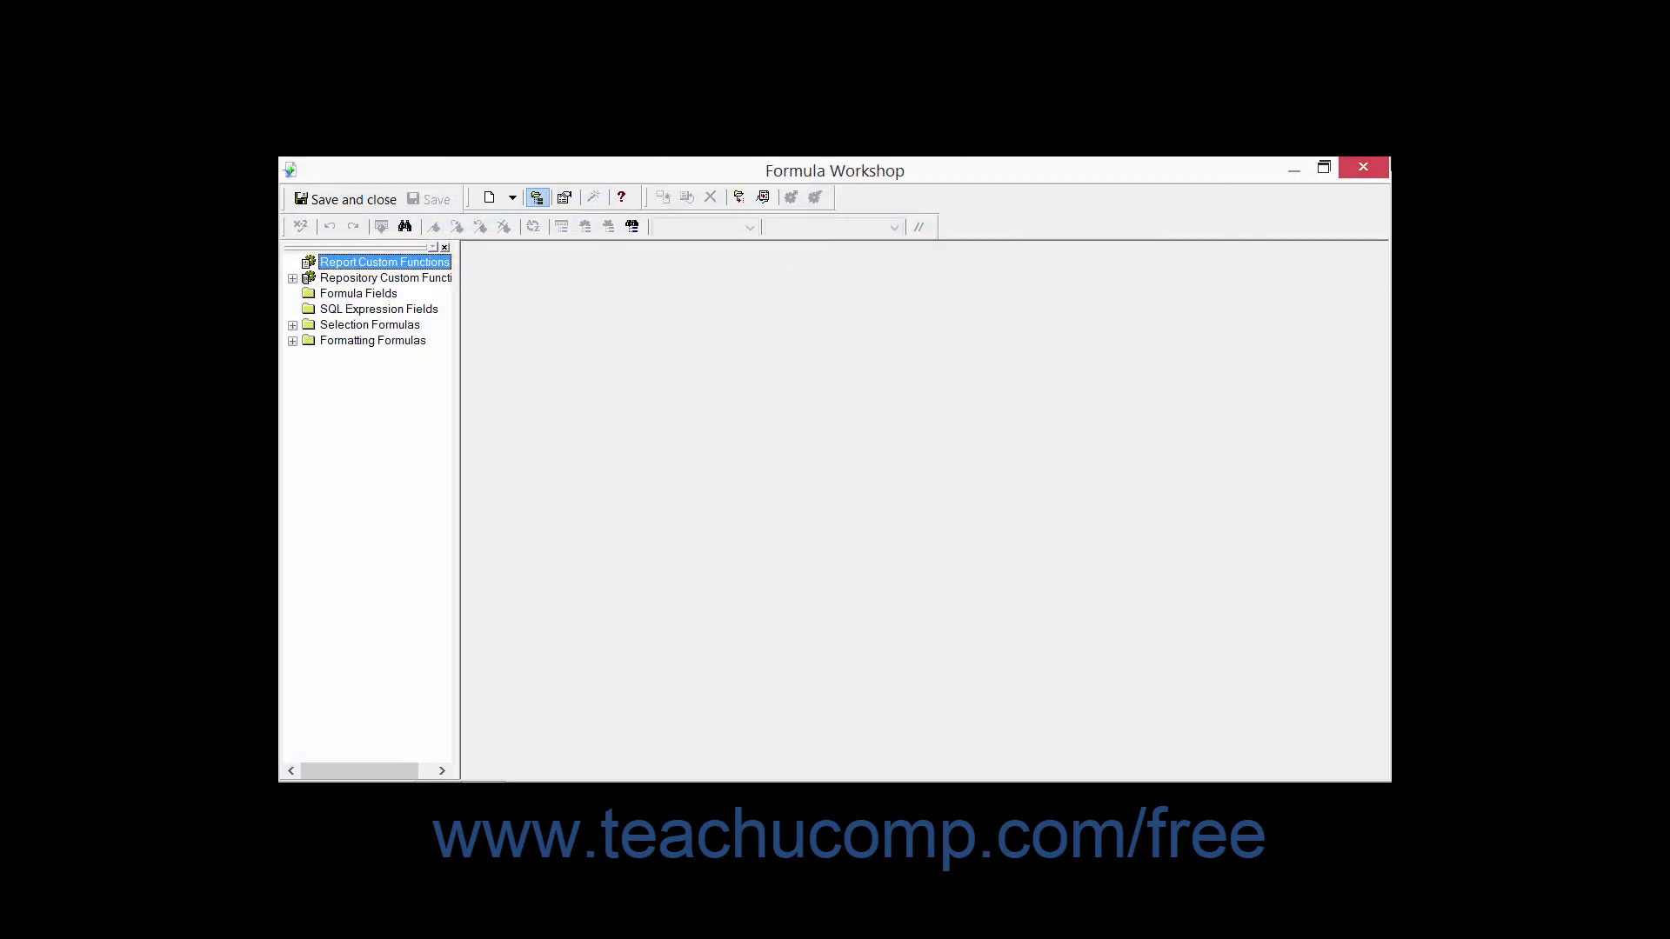
left_click(1363, 167)
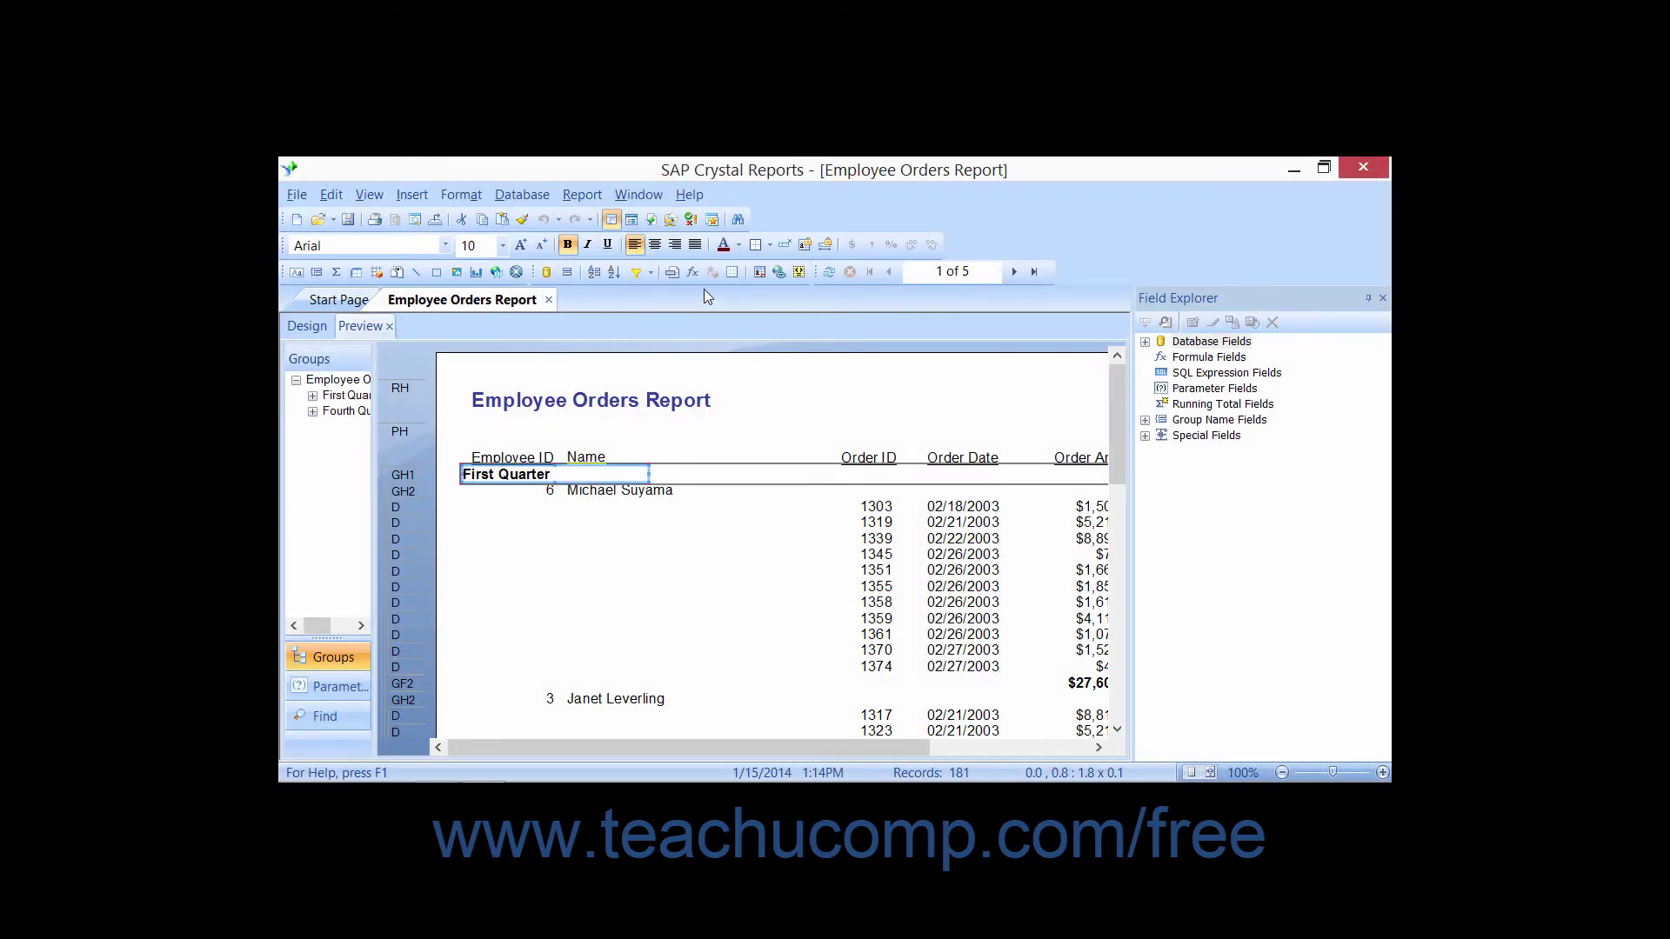
Step: From Group Expert, open the Orders.Order Date group options and edit its group-name formula
left_click(565, 274)
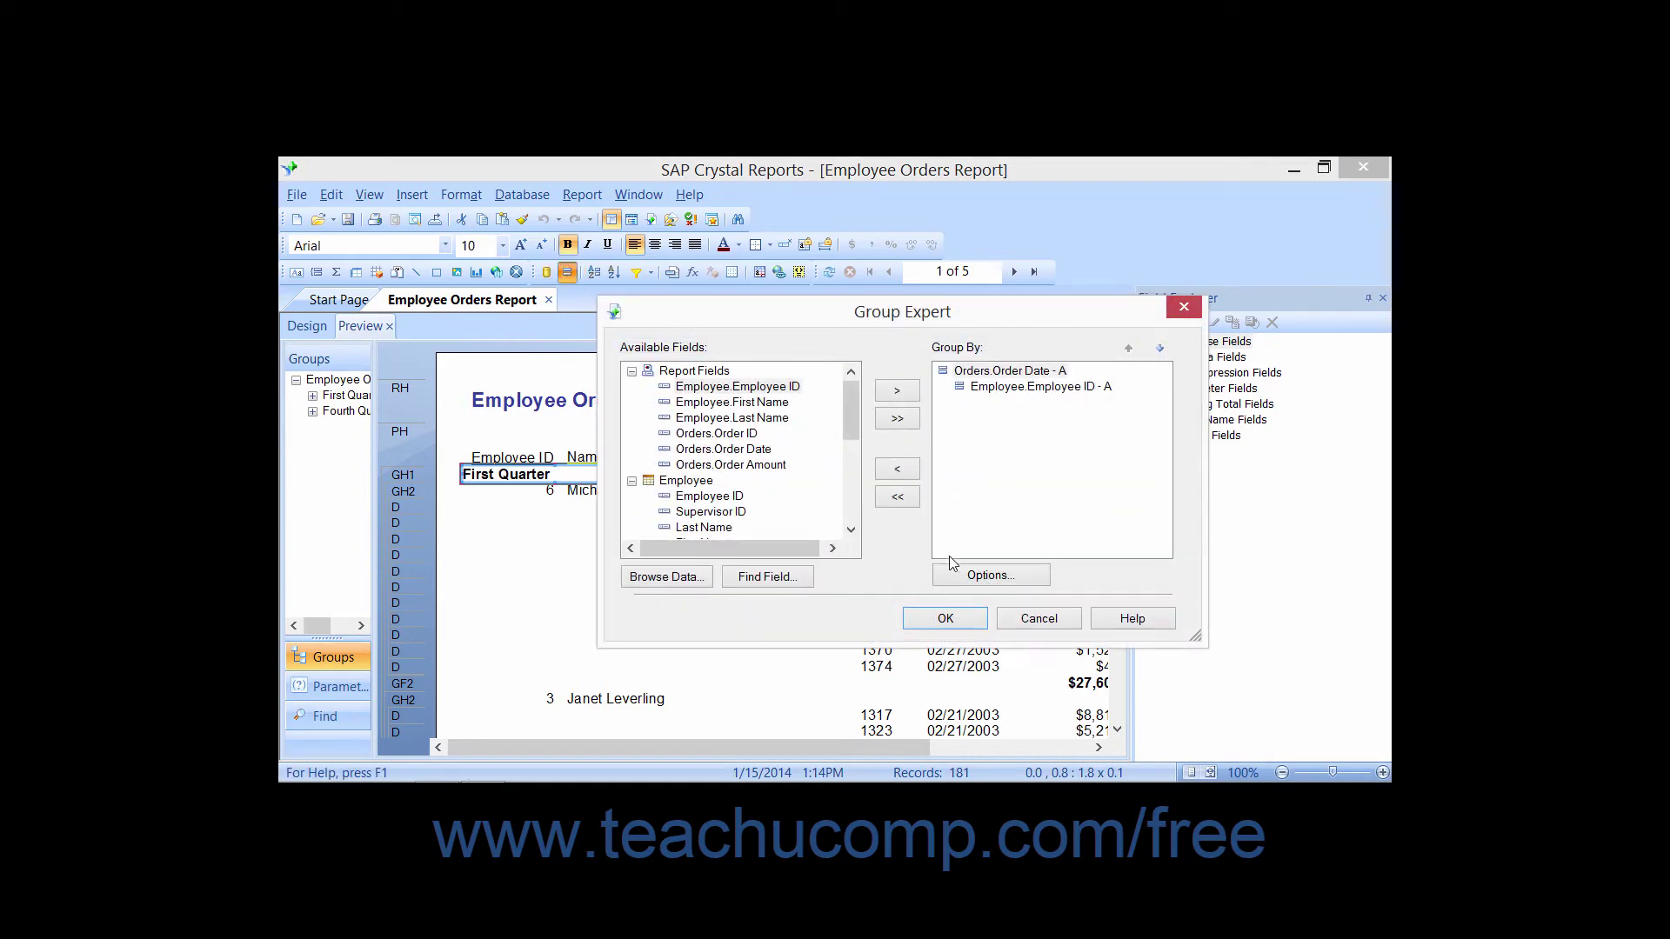
left_click(959, 578)
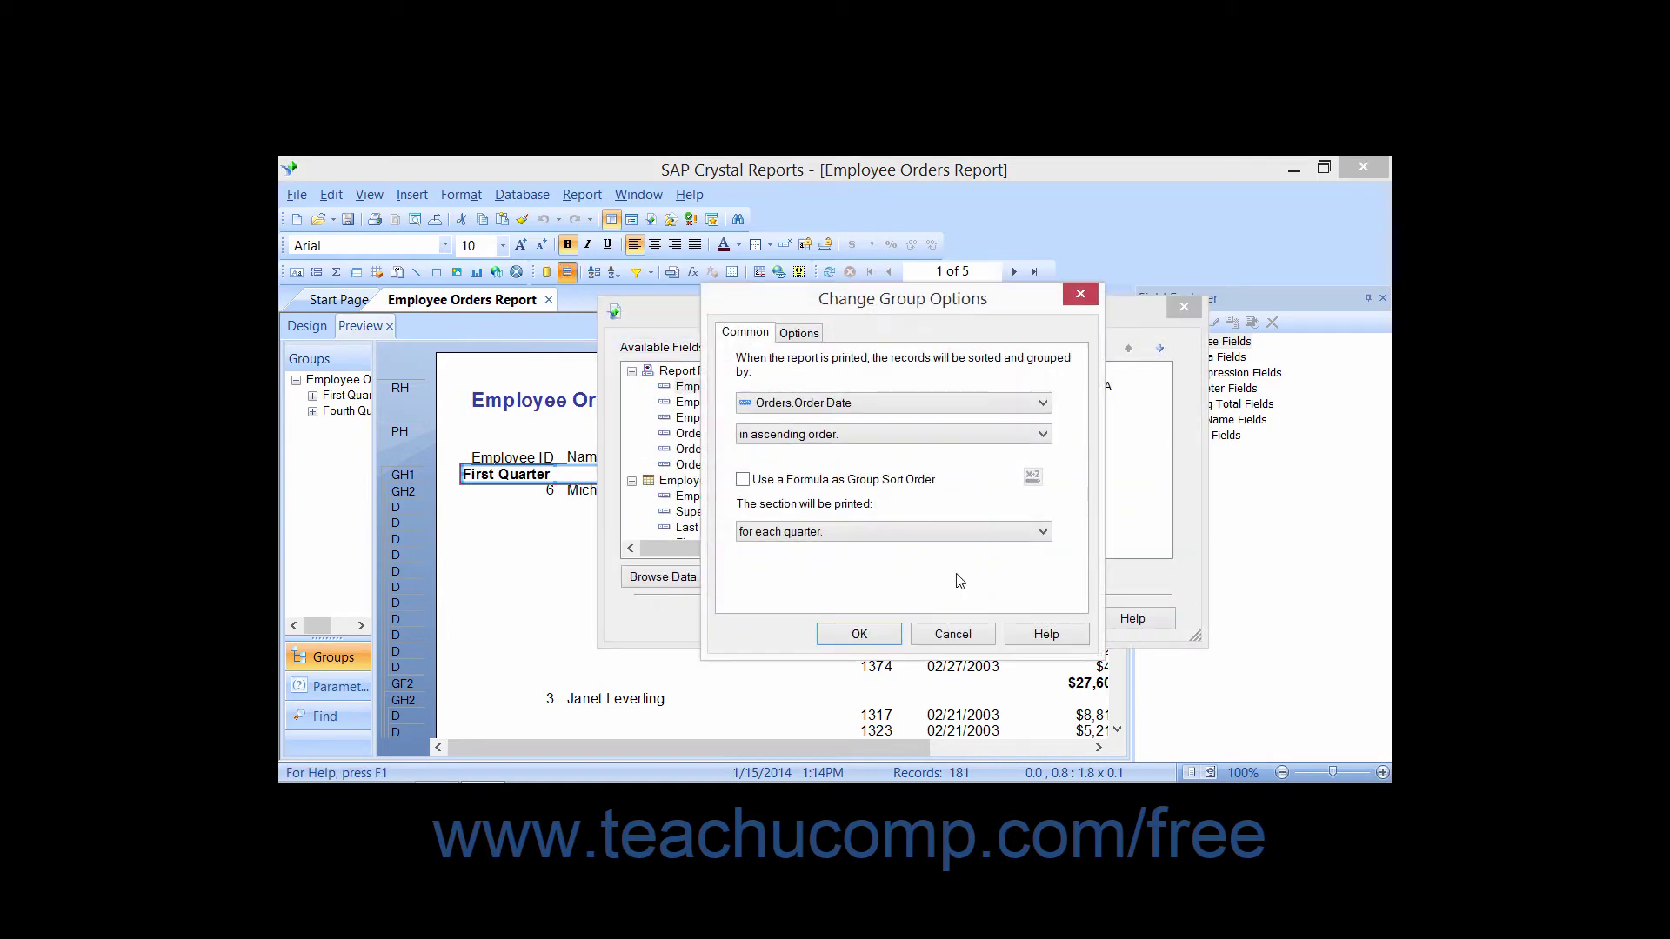
left_click(797, 335)
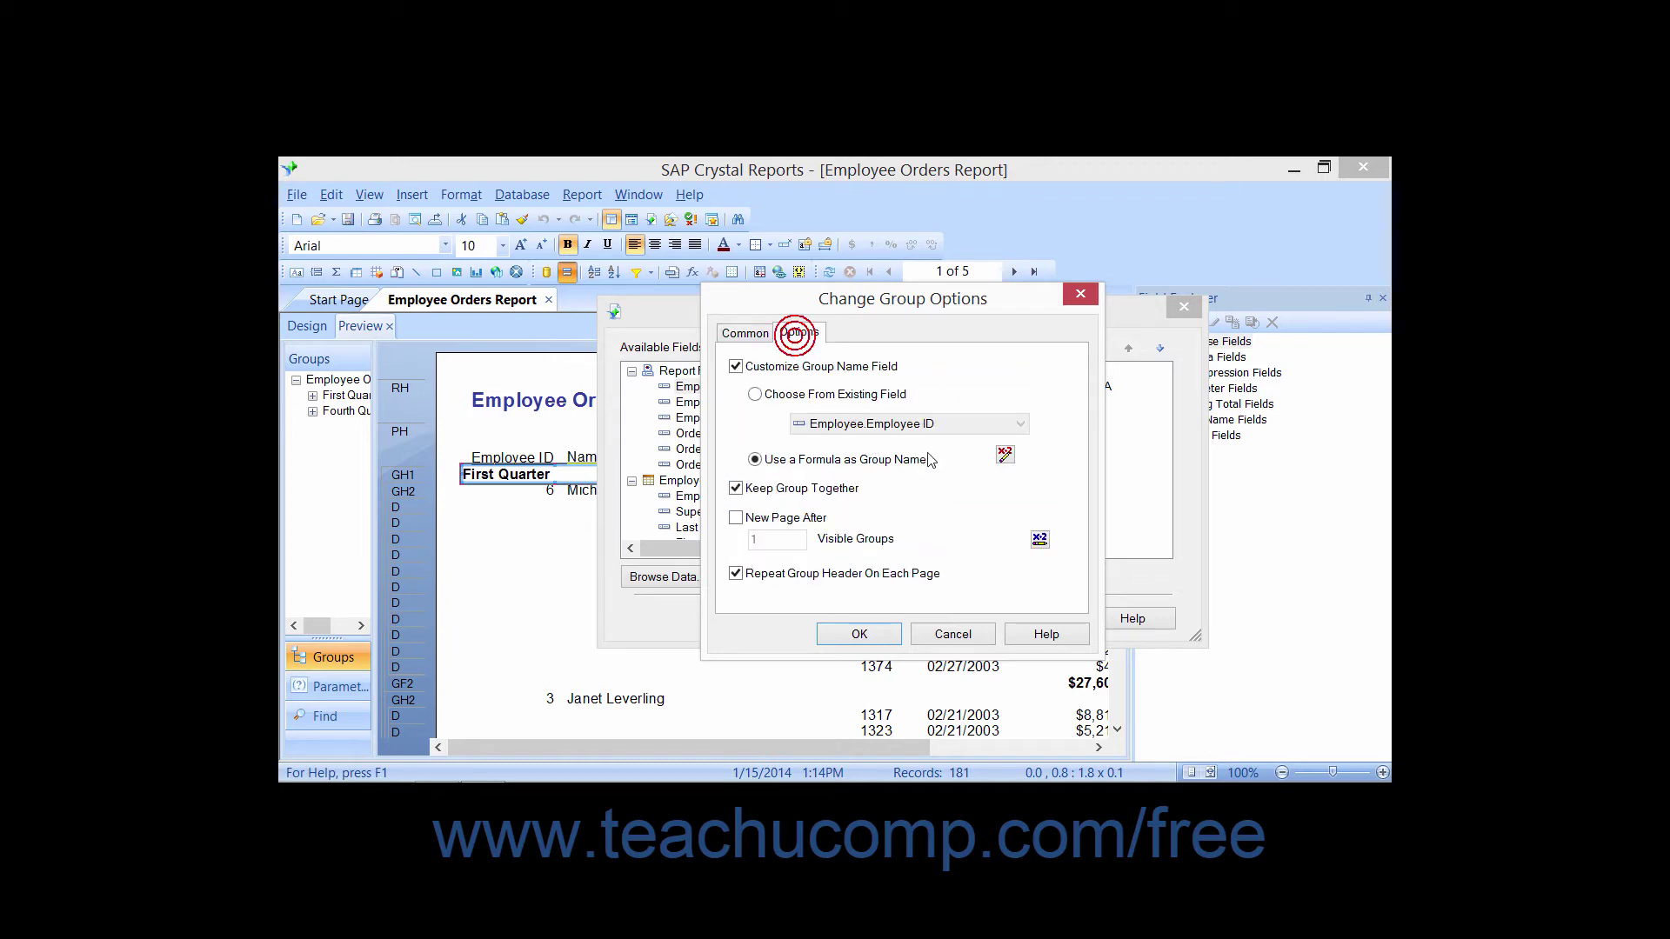
left_click(1005, 455)
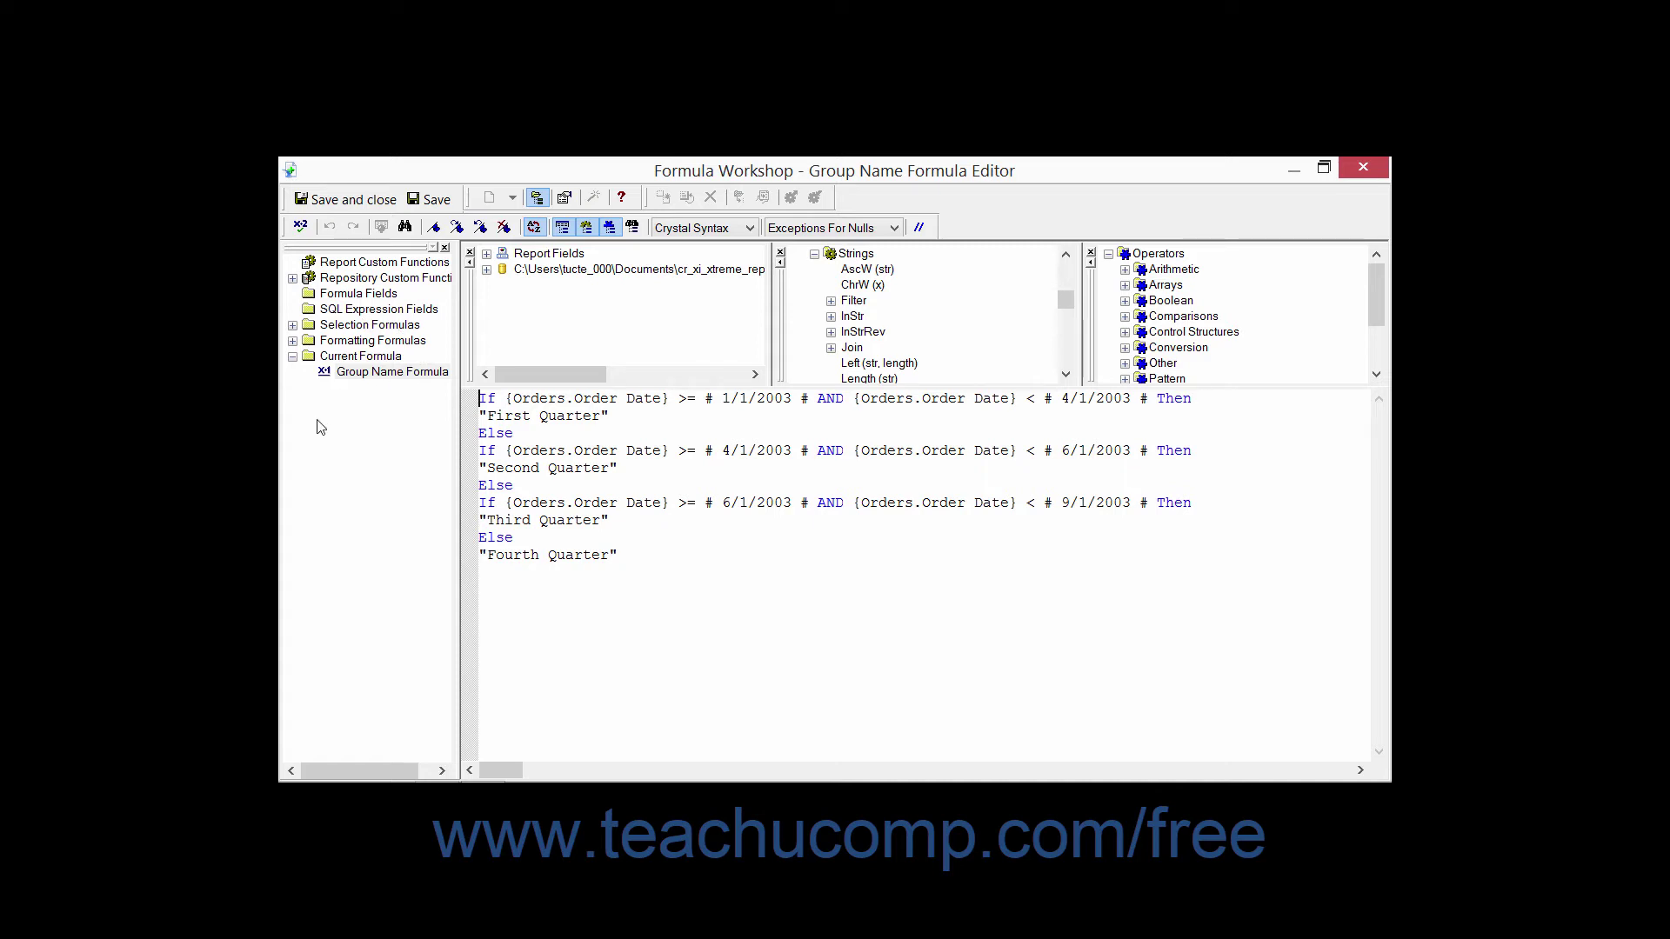
Step: Select Group Name Formula, then expand the database tables and Report Fields to list fields like Orders.Order Date
left_click(354, 376)
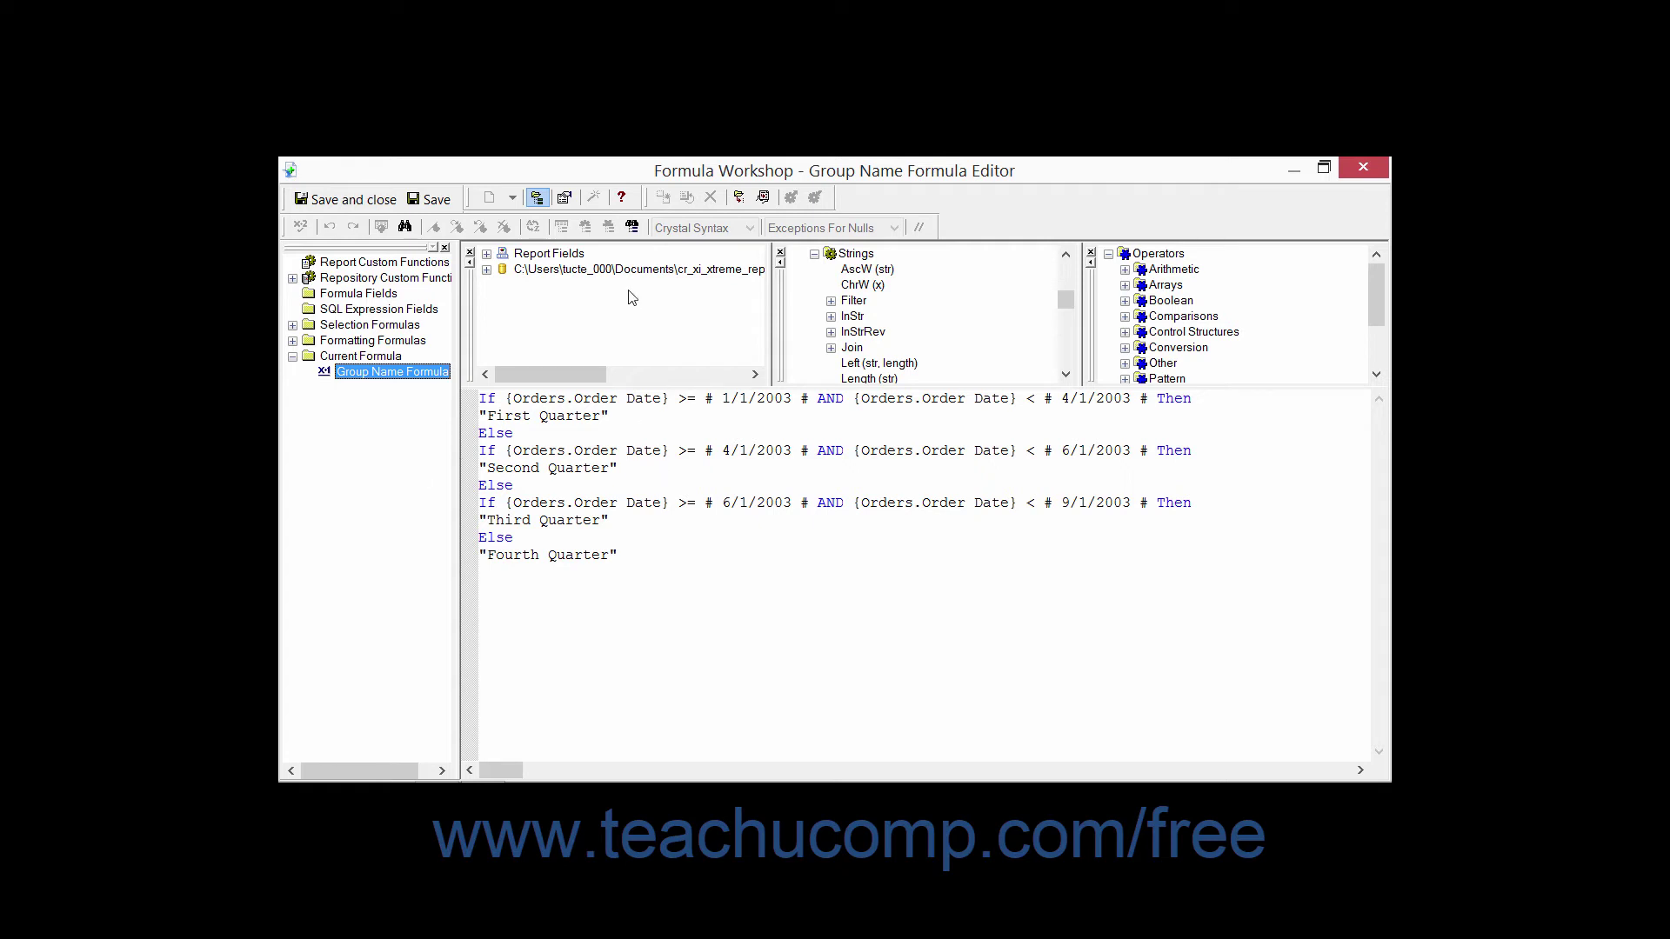
left_click(568, 255)
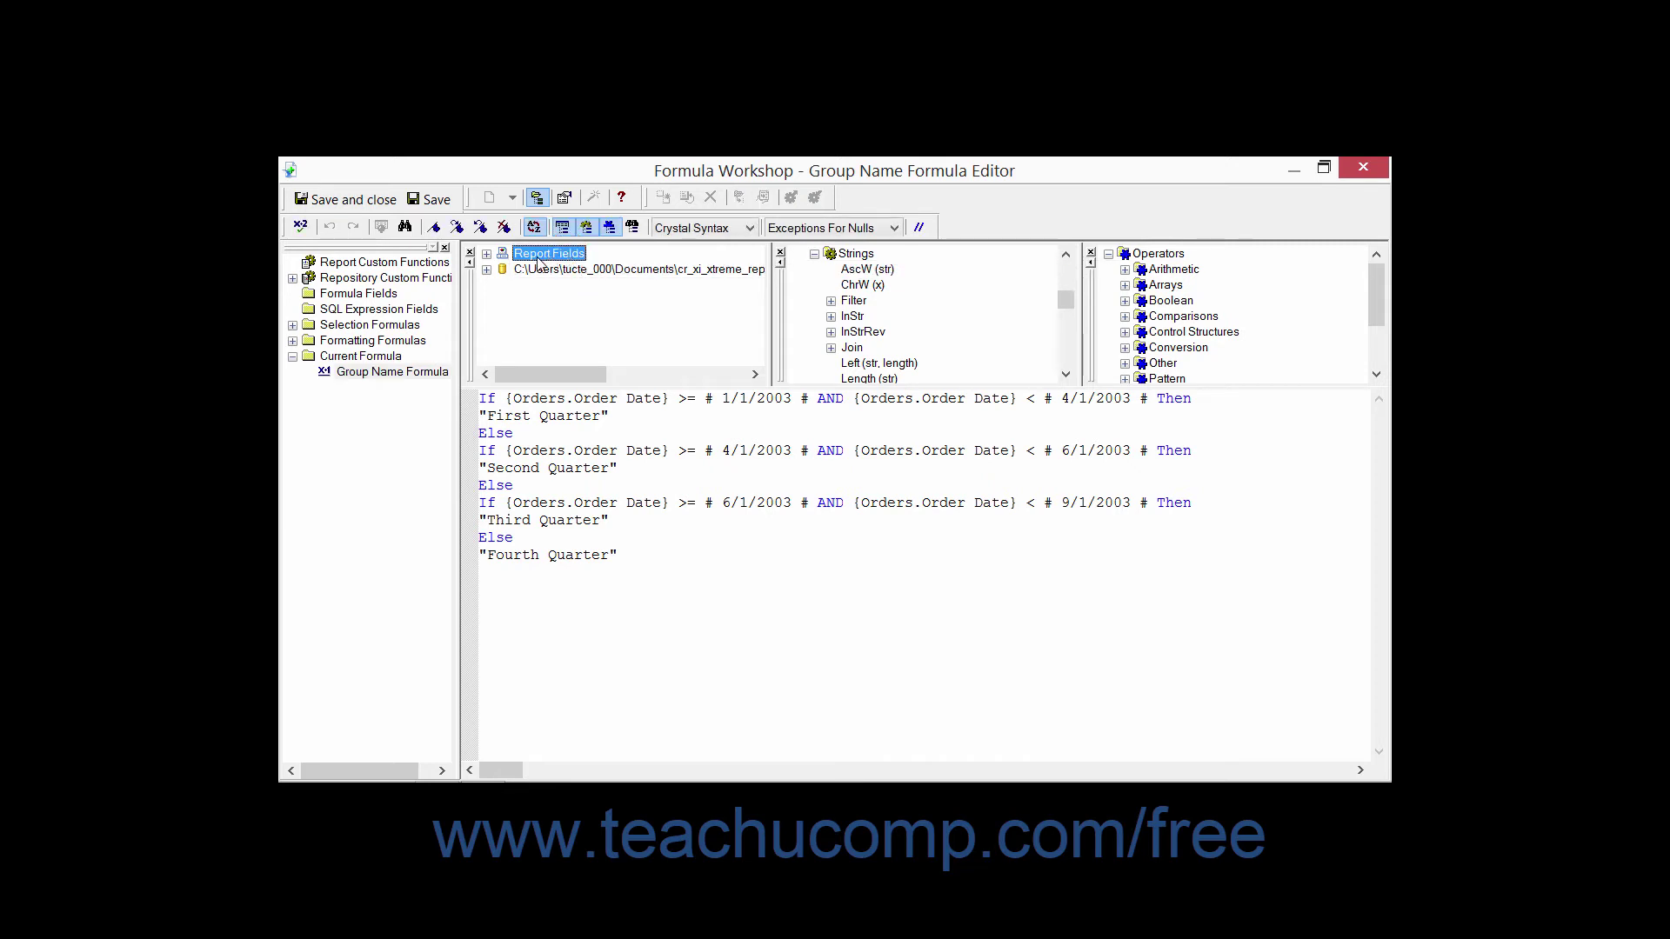
left_click(487, 270)
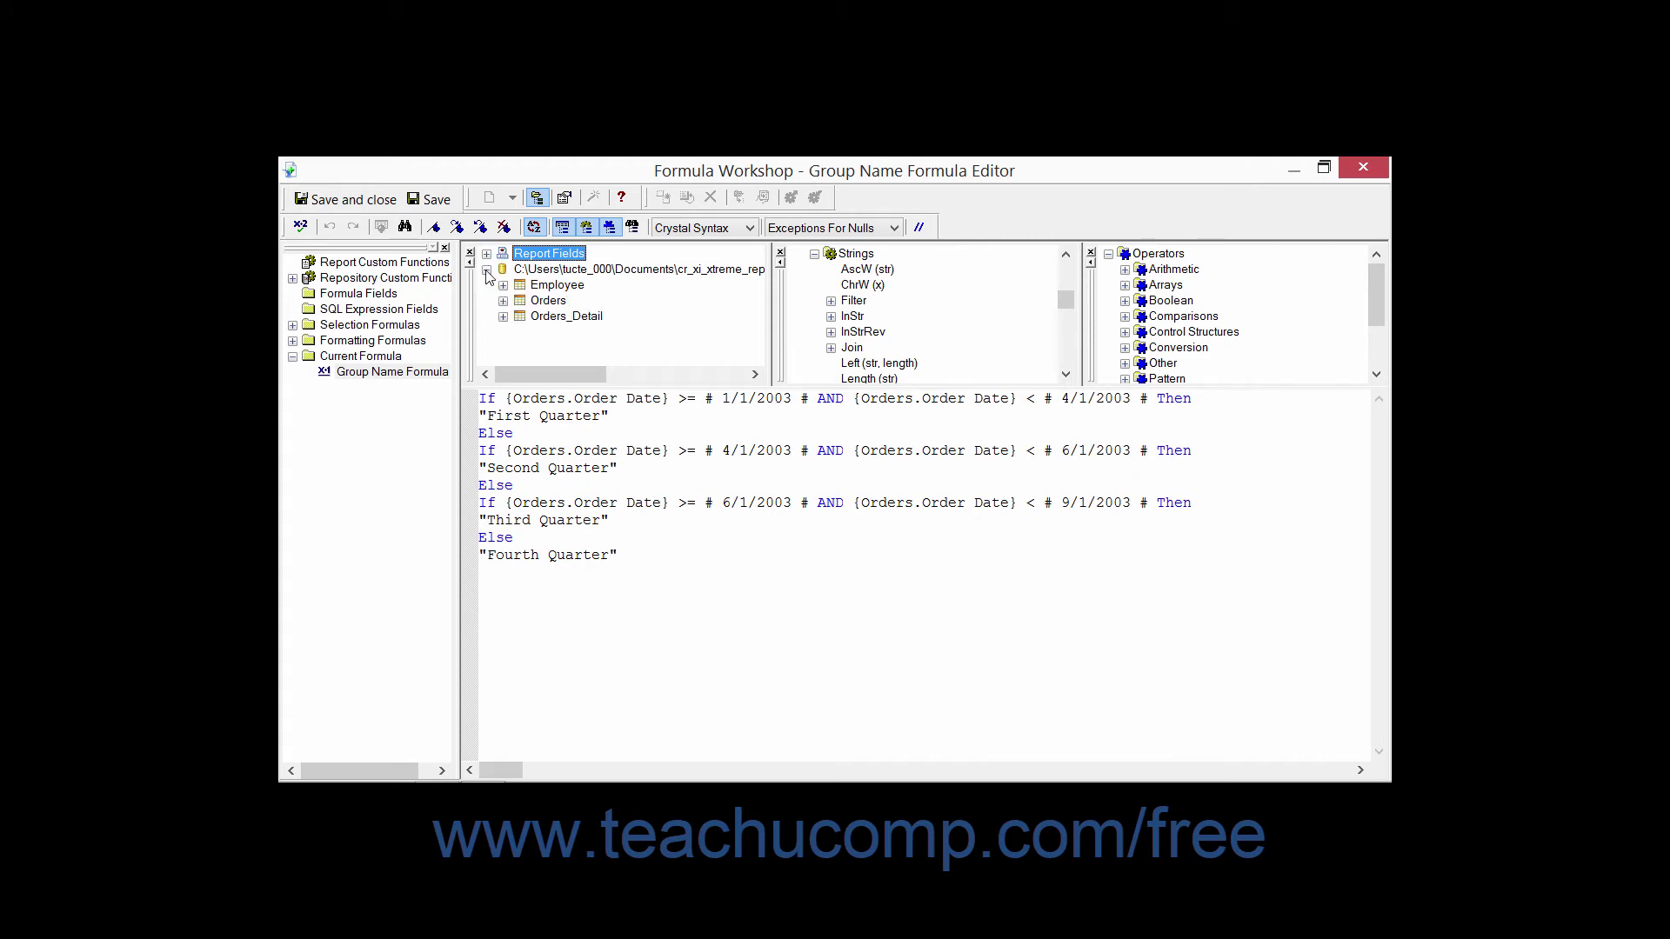
left_click(486, 254)
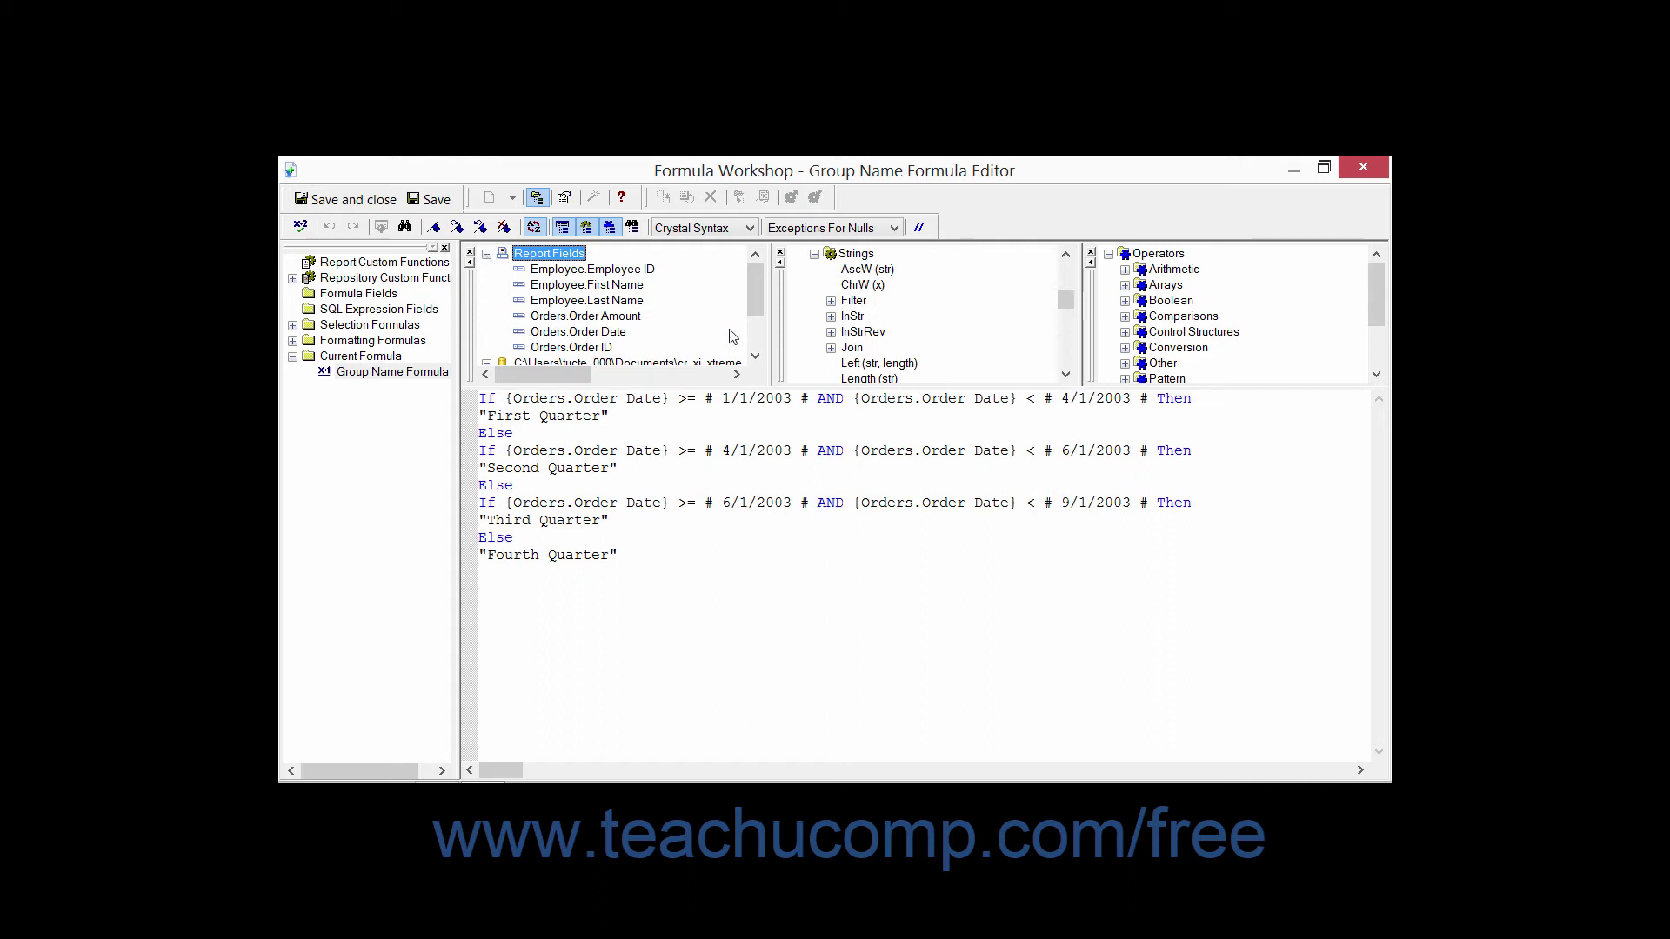
Step: Collapse Strings, select the Functions root, expand then collapse Math, and scroll back to the top
left_click(814, 254)
scroll(858, 278, "up", 4)
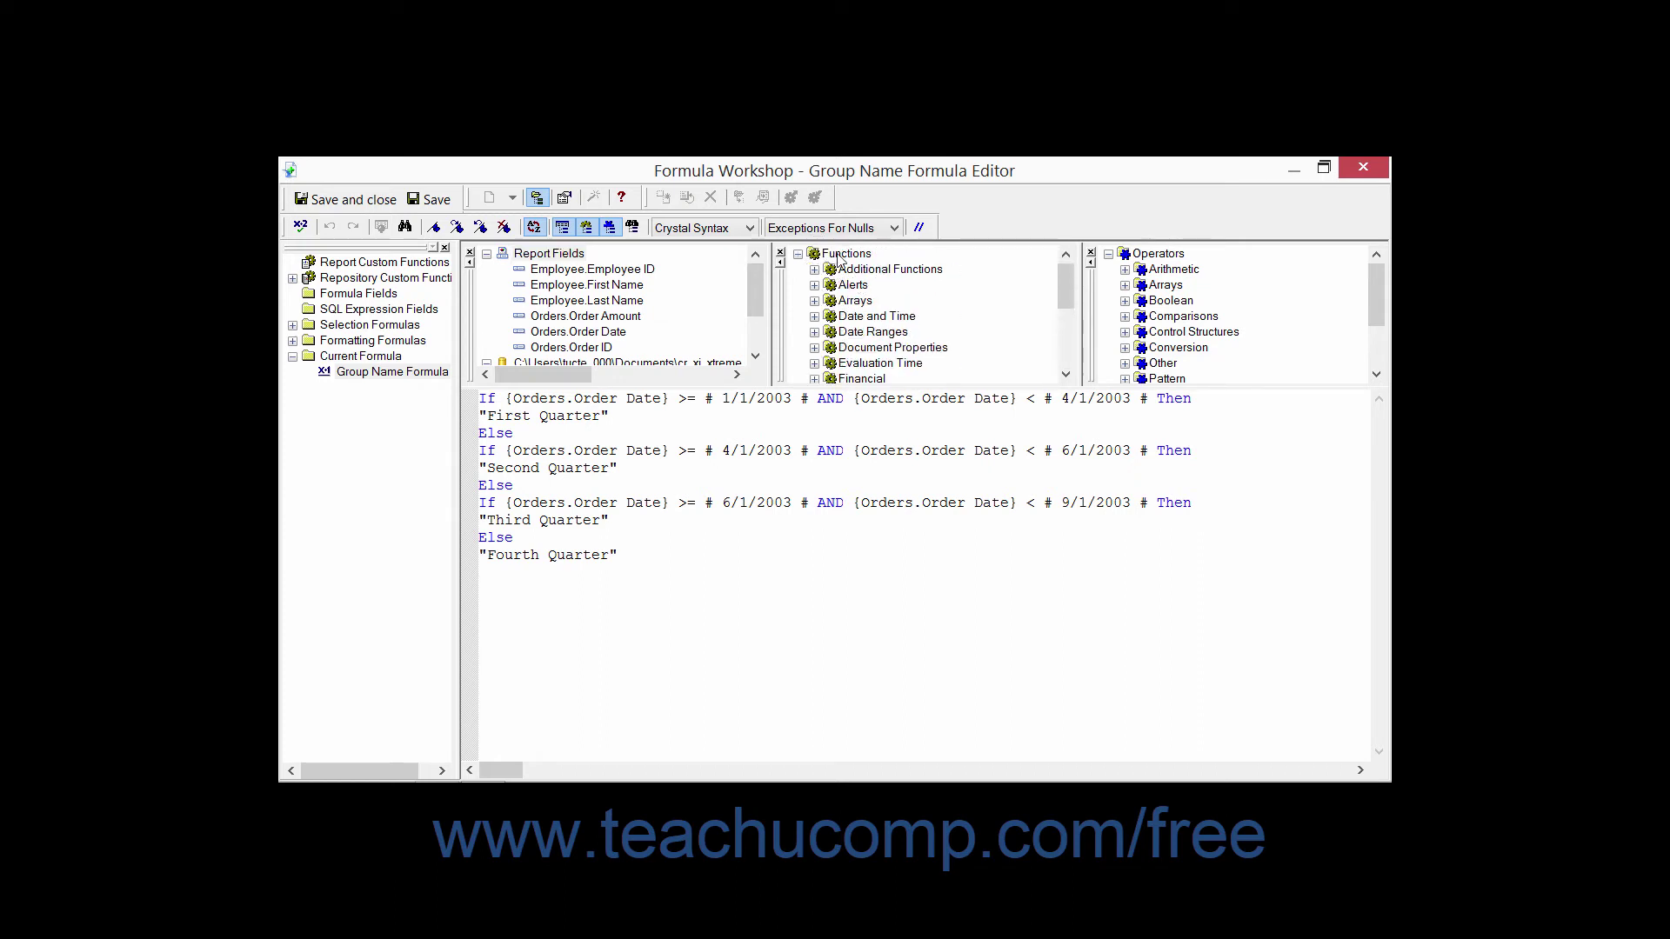
left_click(837, 253)
scroll(855, 348, "down", 2)
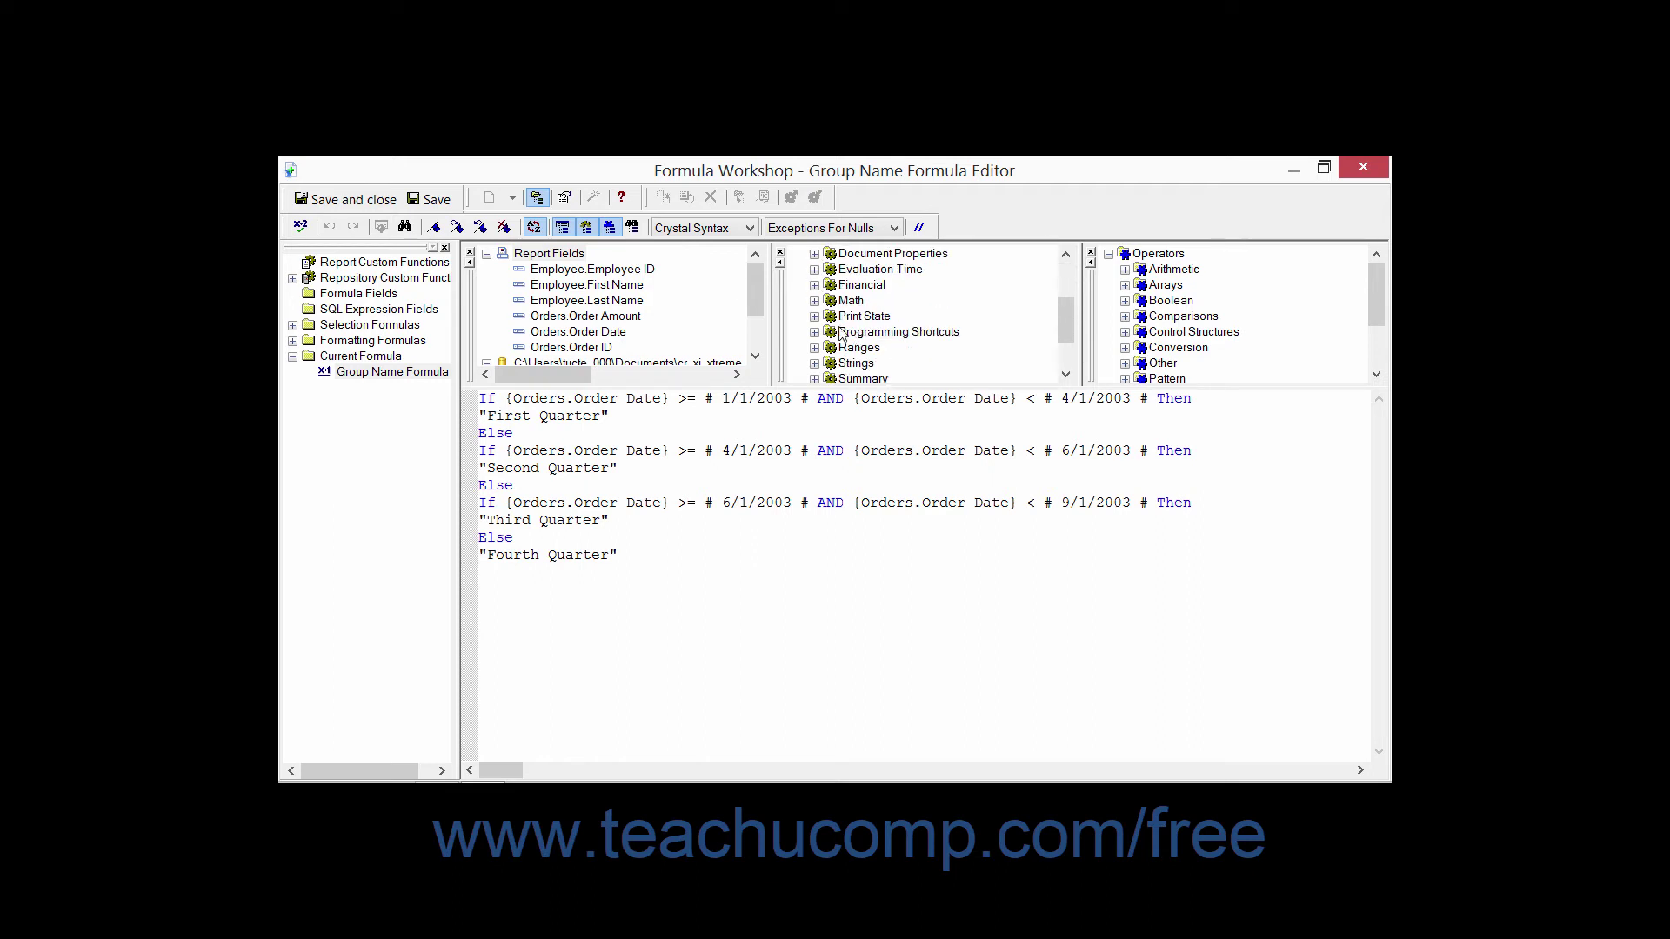
left_click(814, 300)
scroll(840, 315, "down", 2)
scroll(842, 319, "down", 2)
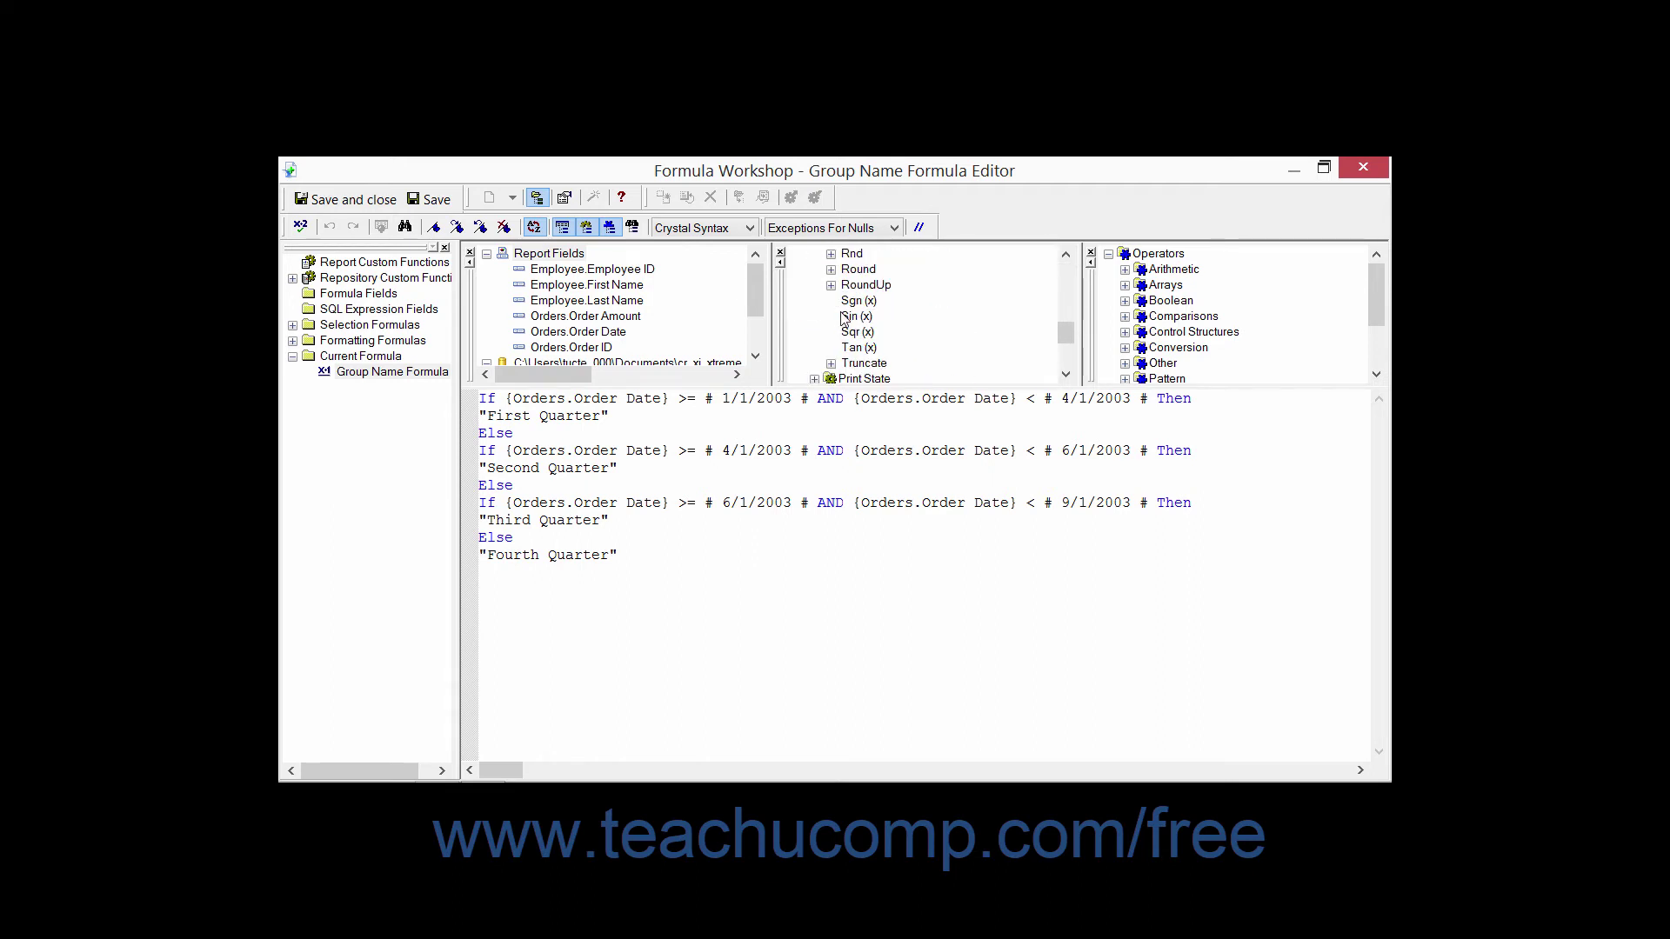
scroll(857, 323, "up", 5)
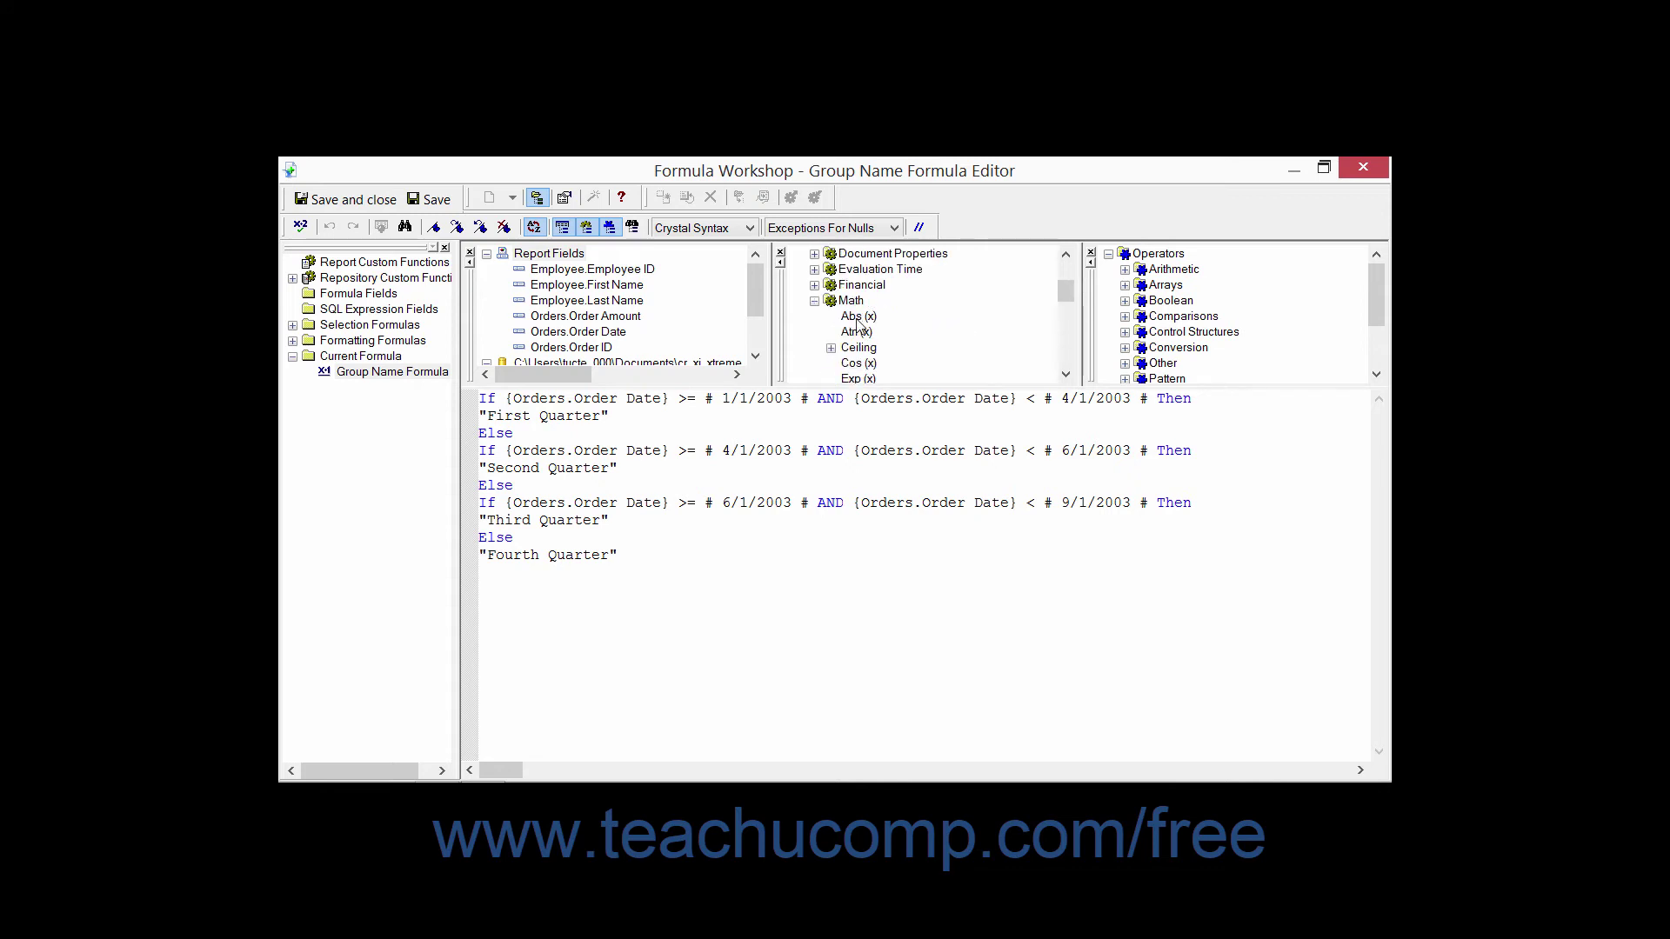
left_click(815, 301)
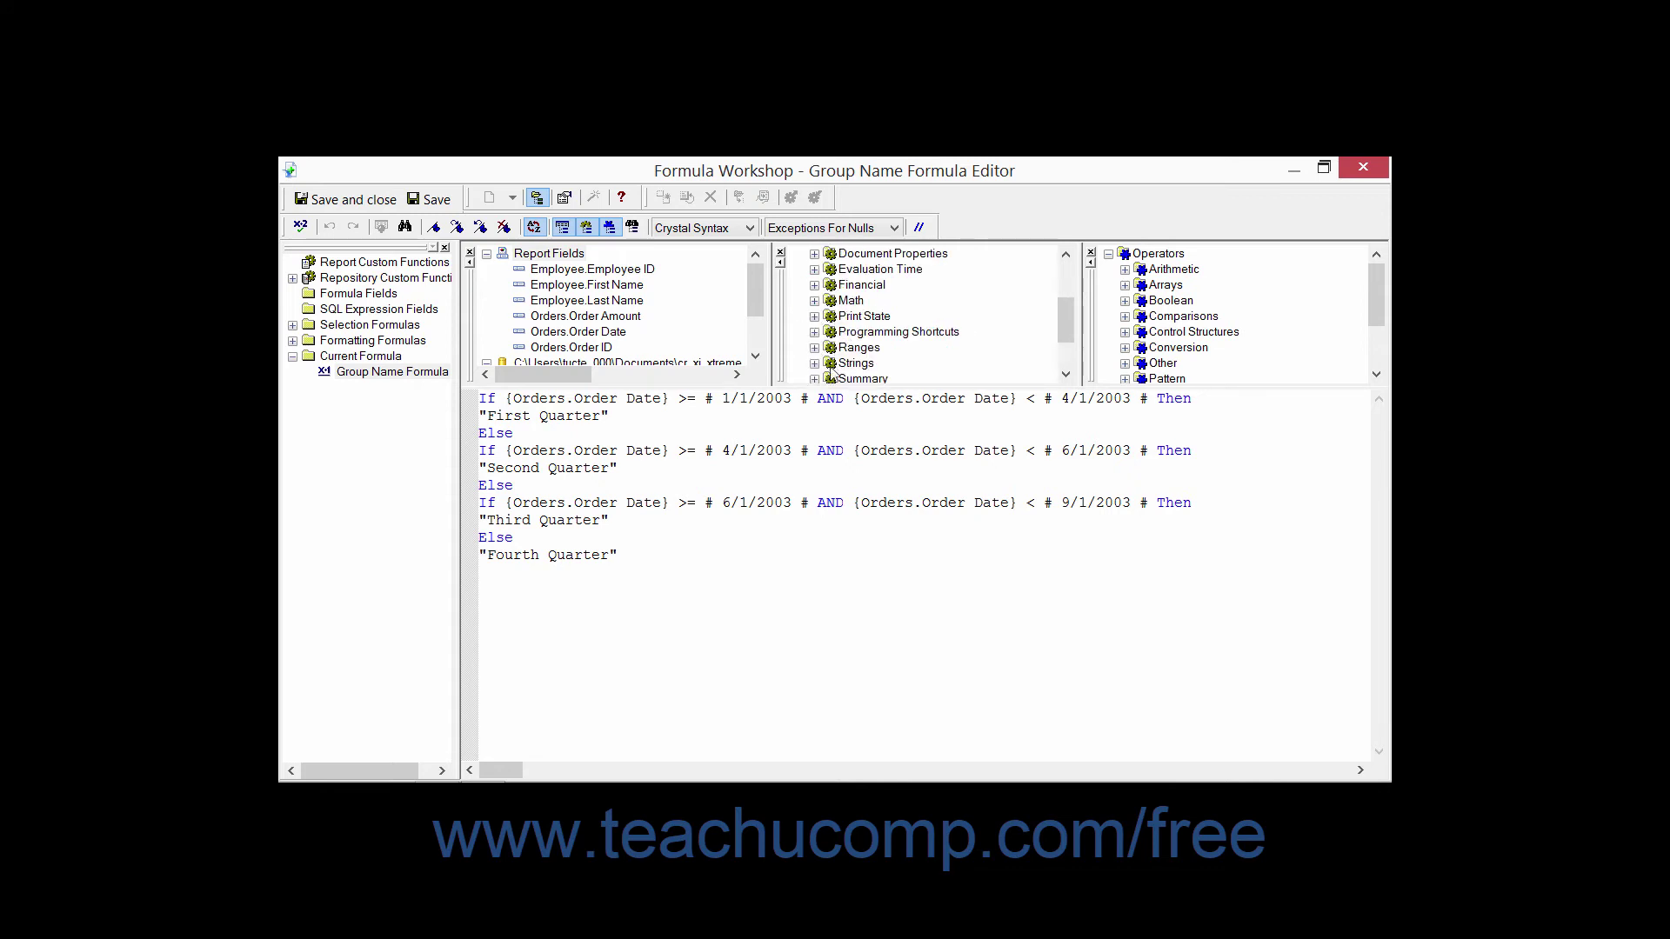
scroll(896, 335, "up", 2)
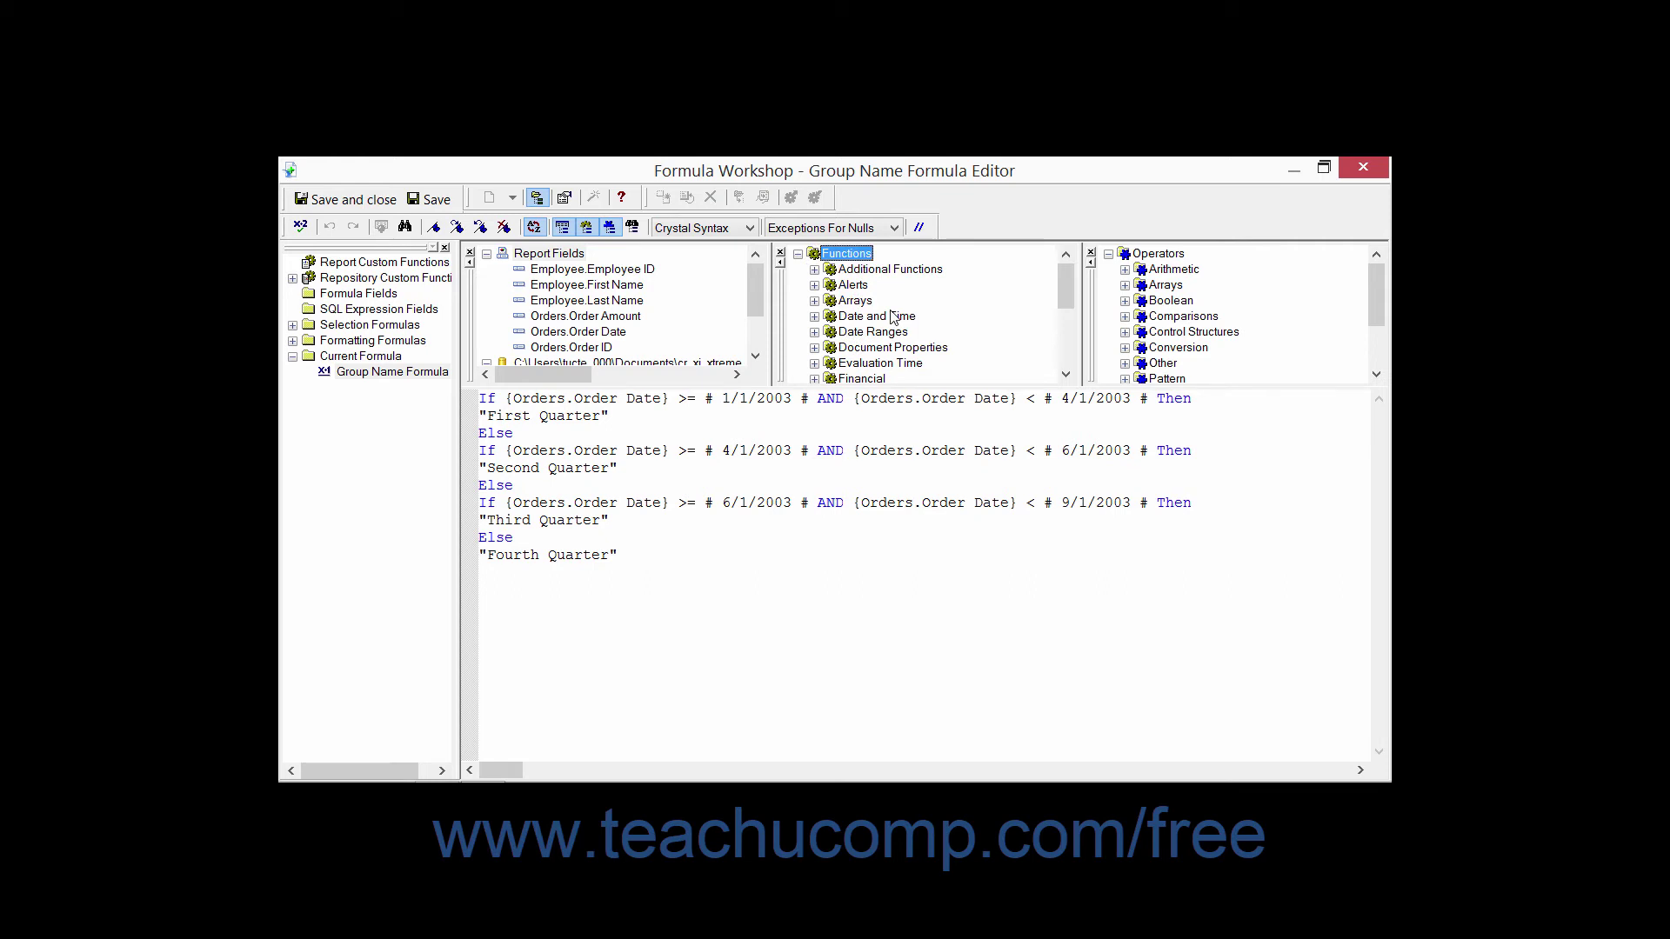
left_click(1158, 254)
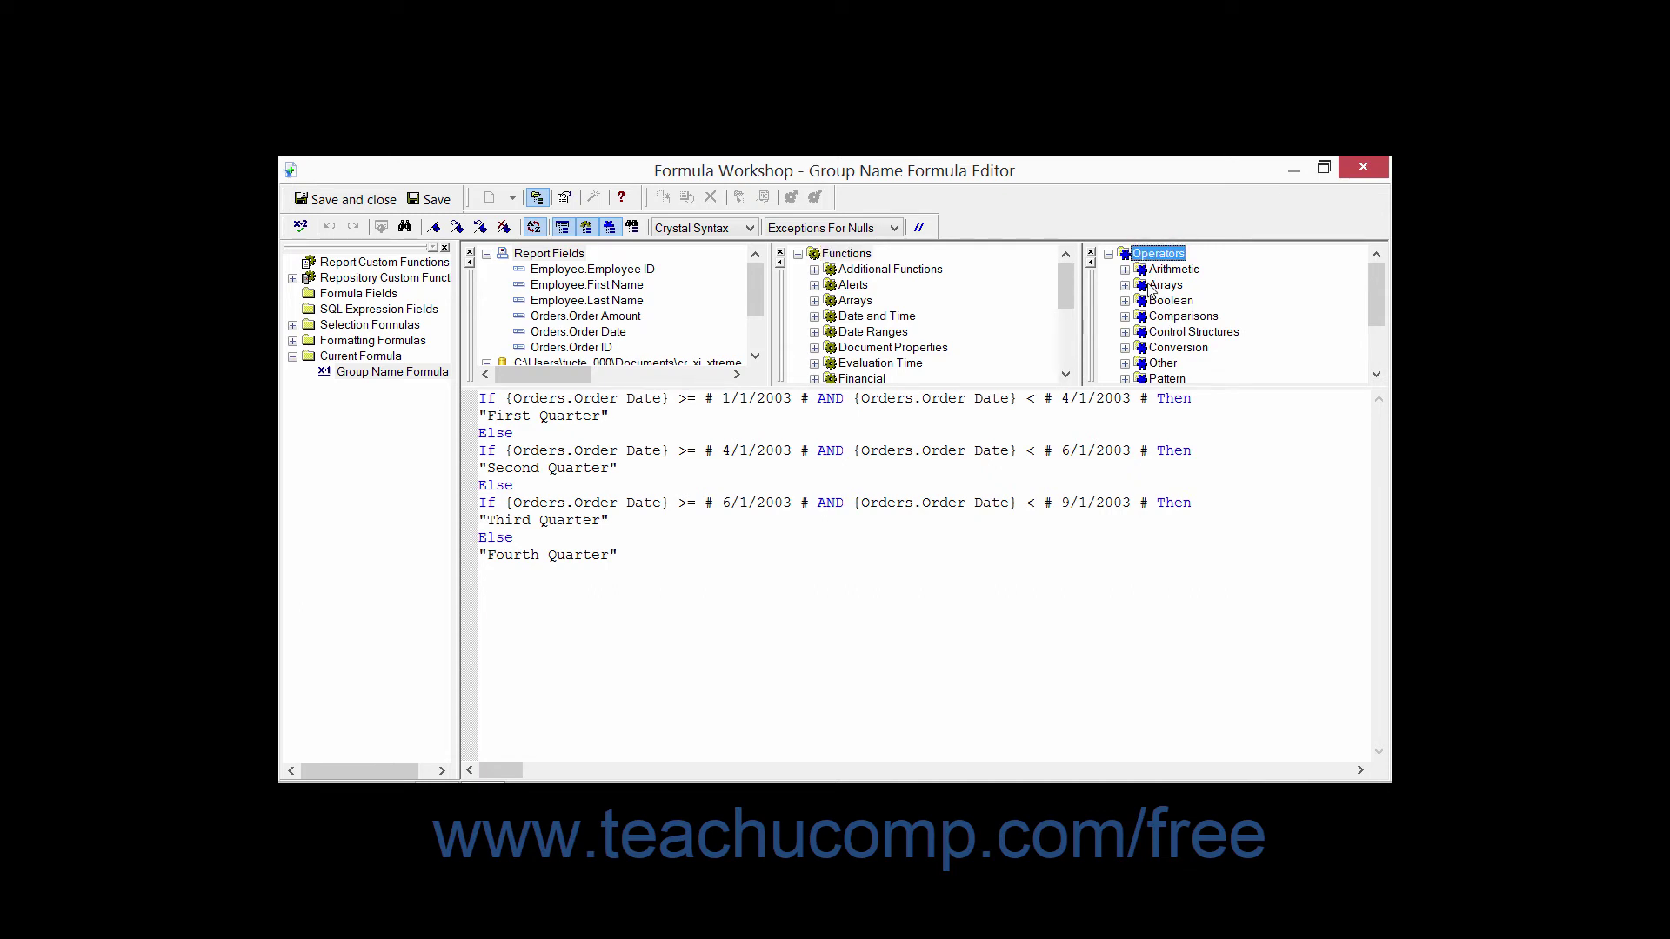
left_click(1124, 270)
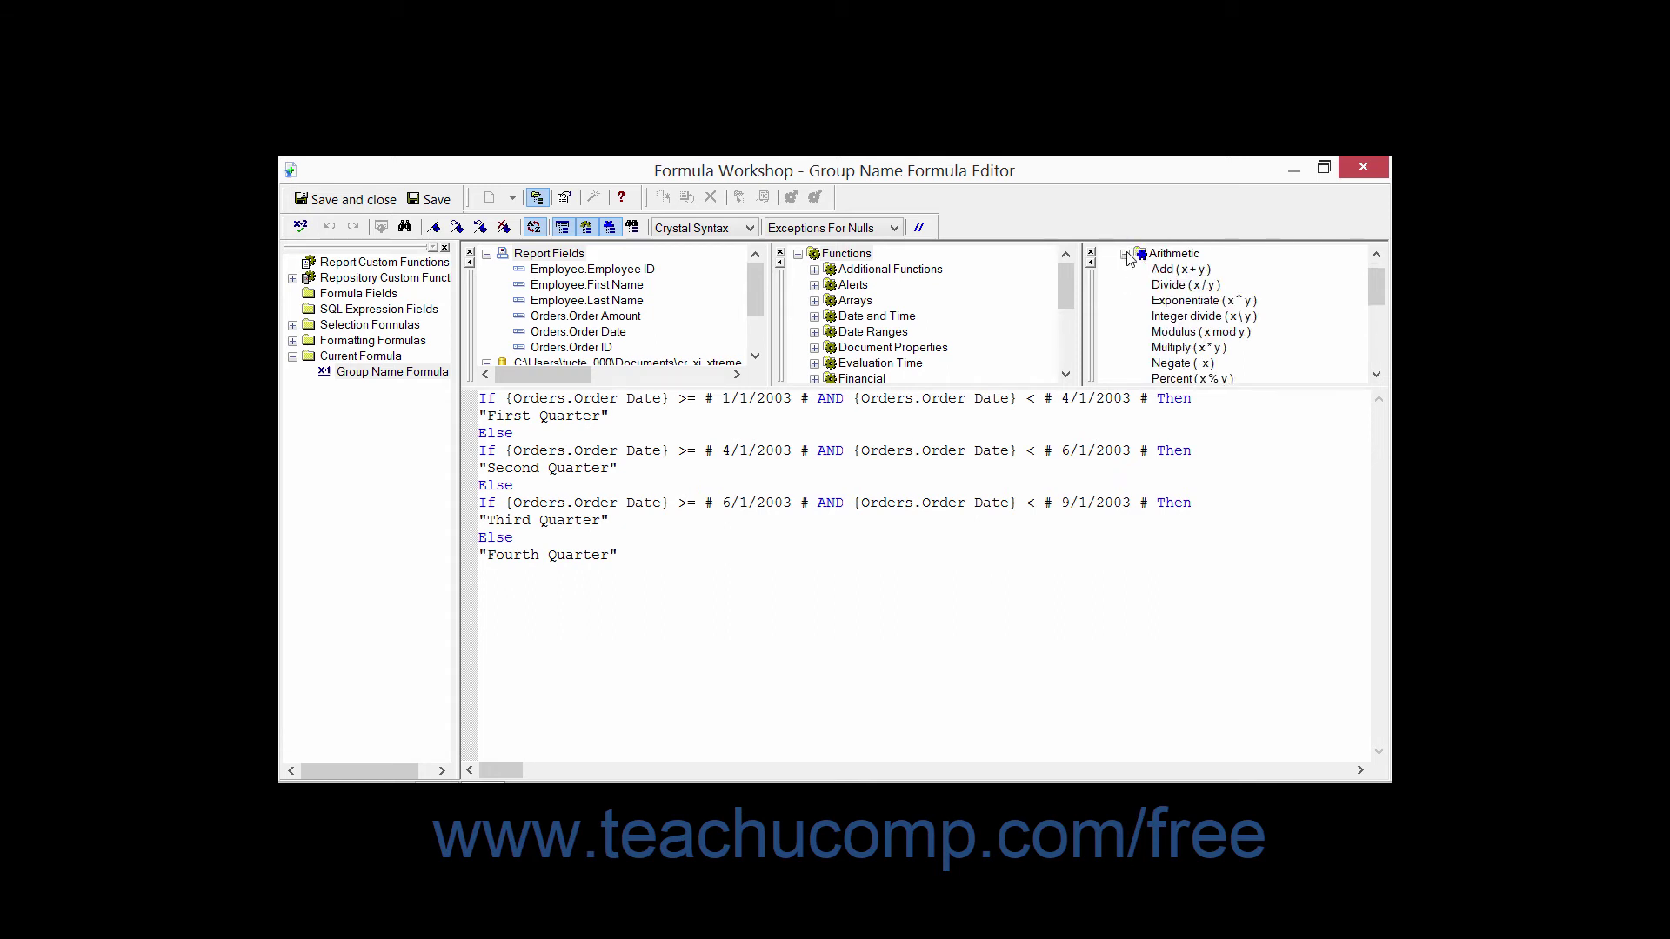
left_click(1125, 254)
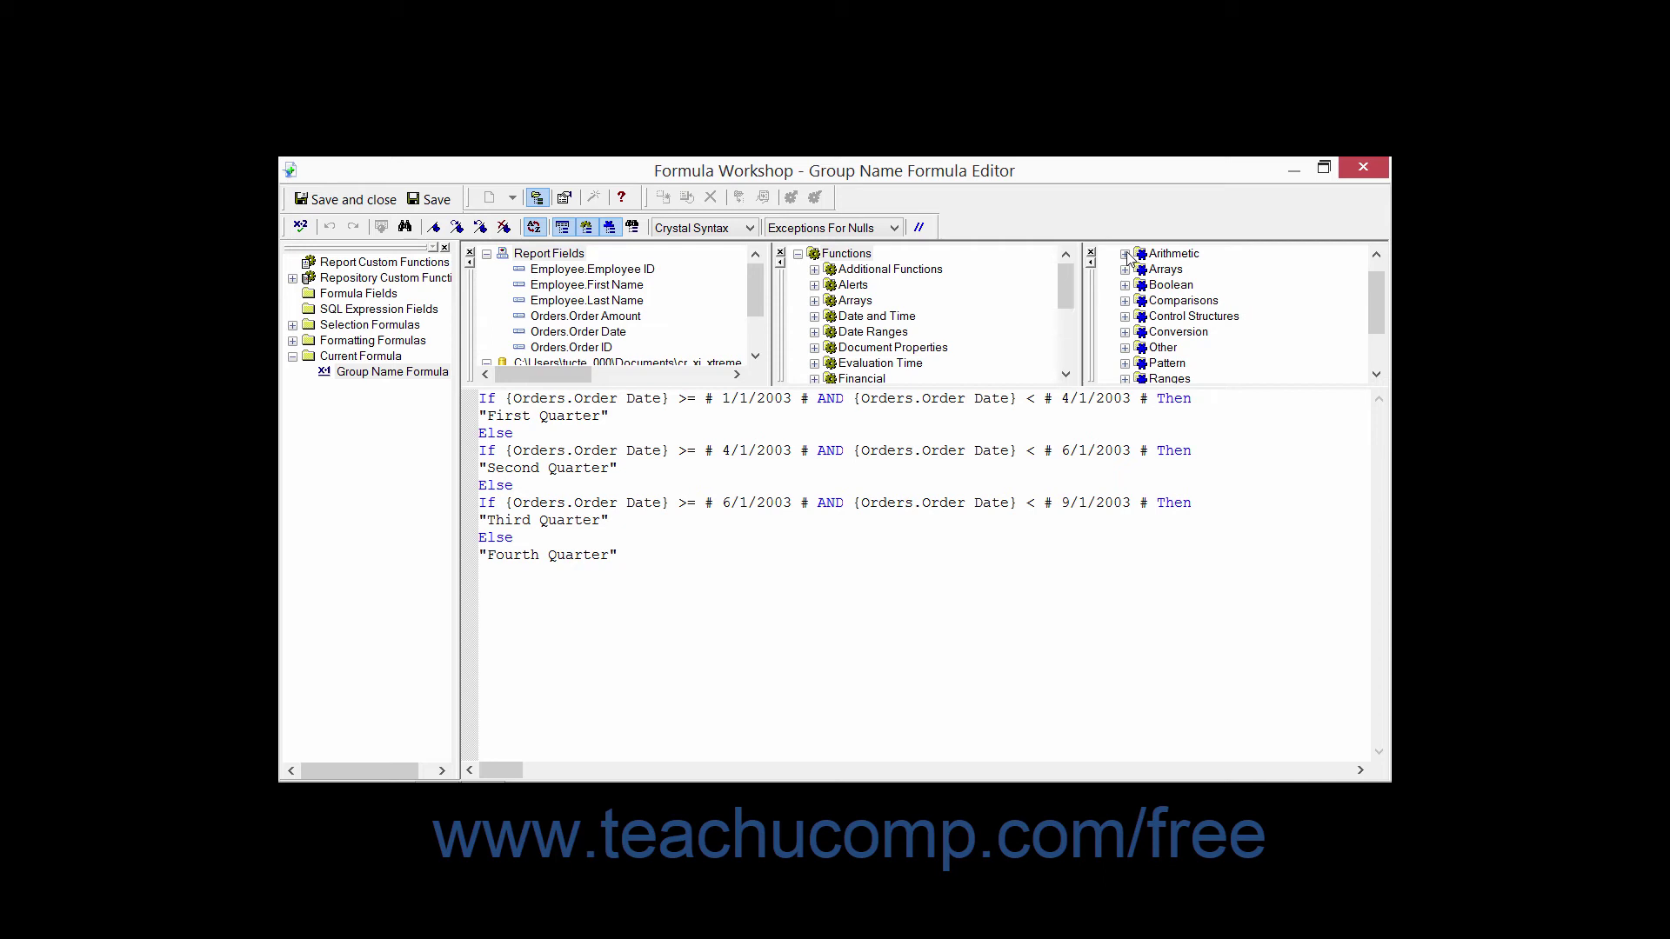
left_click(1125, 270)
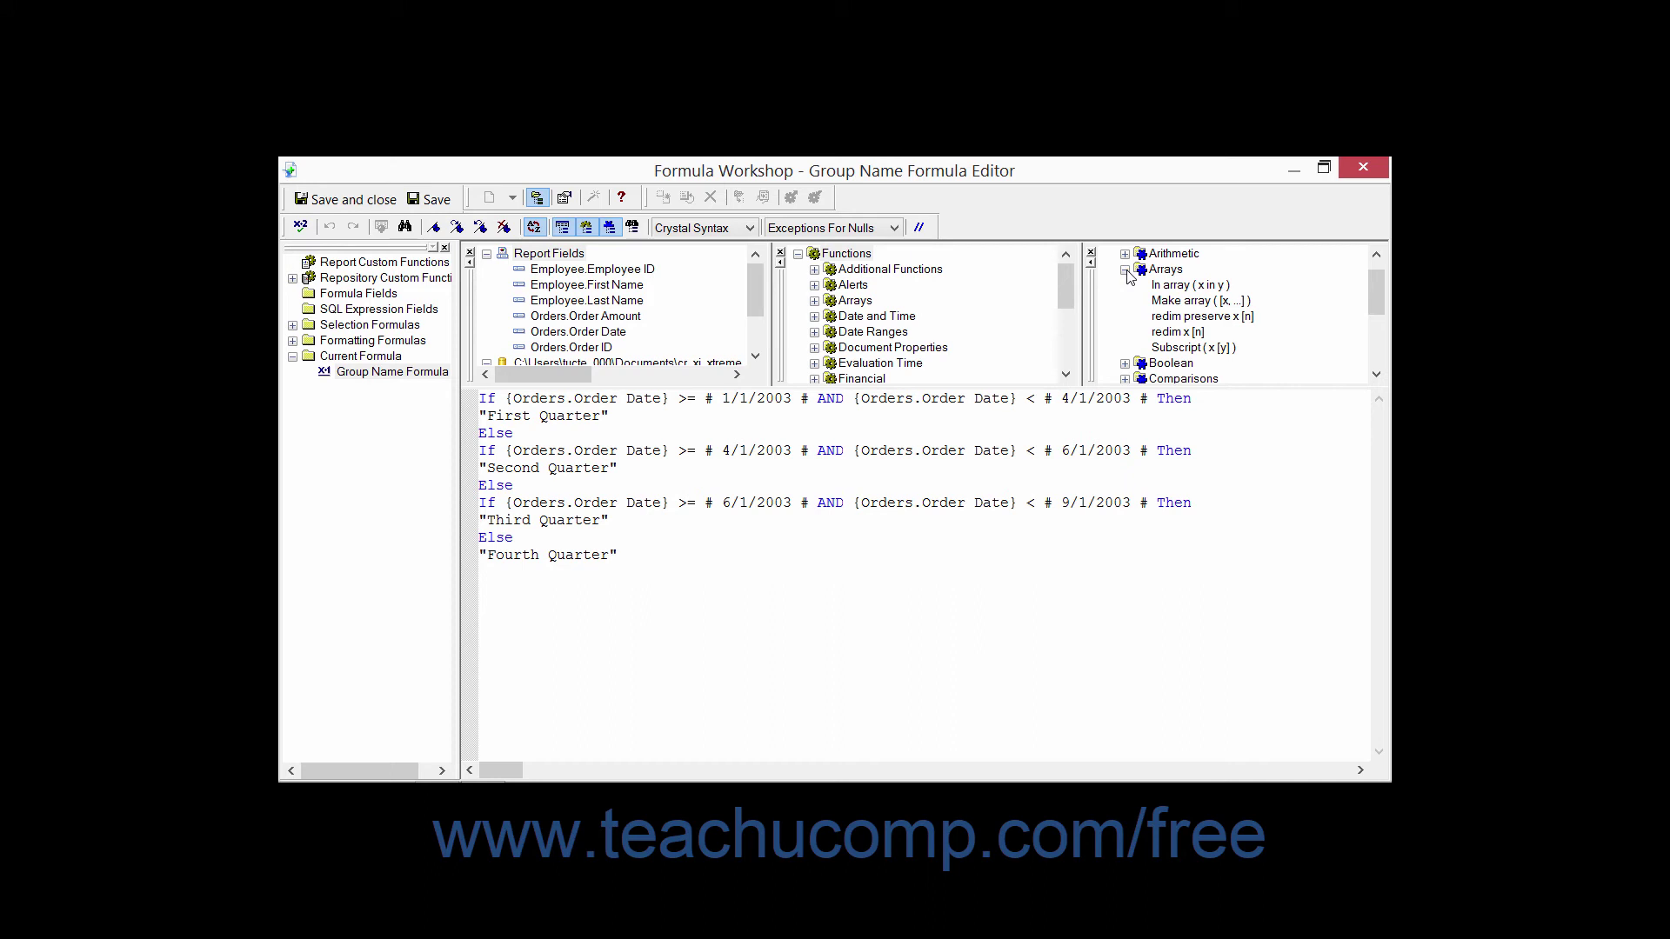
left_click(1125, 271)
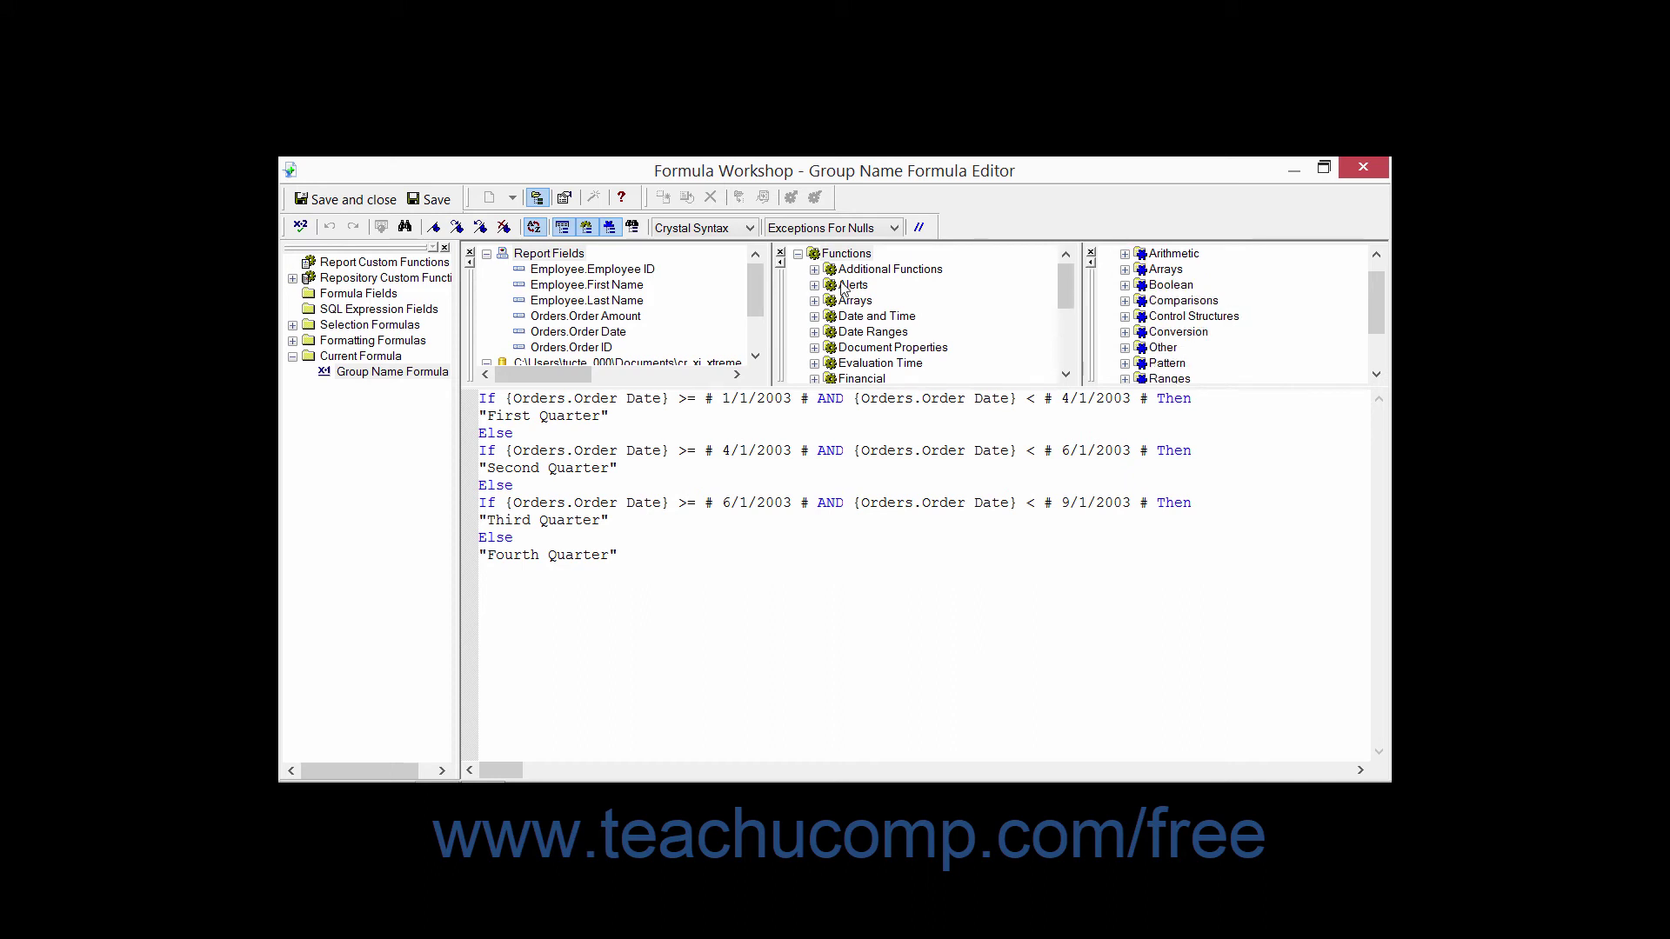
Step: From the expanded Date and Time functions, insert CurrentDate on a new line below "Fourth Quarter"
left_click(815, 316)
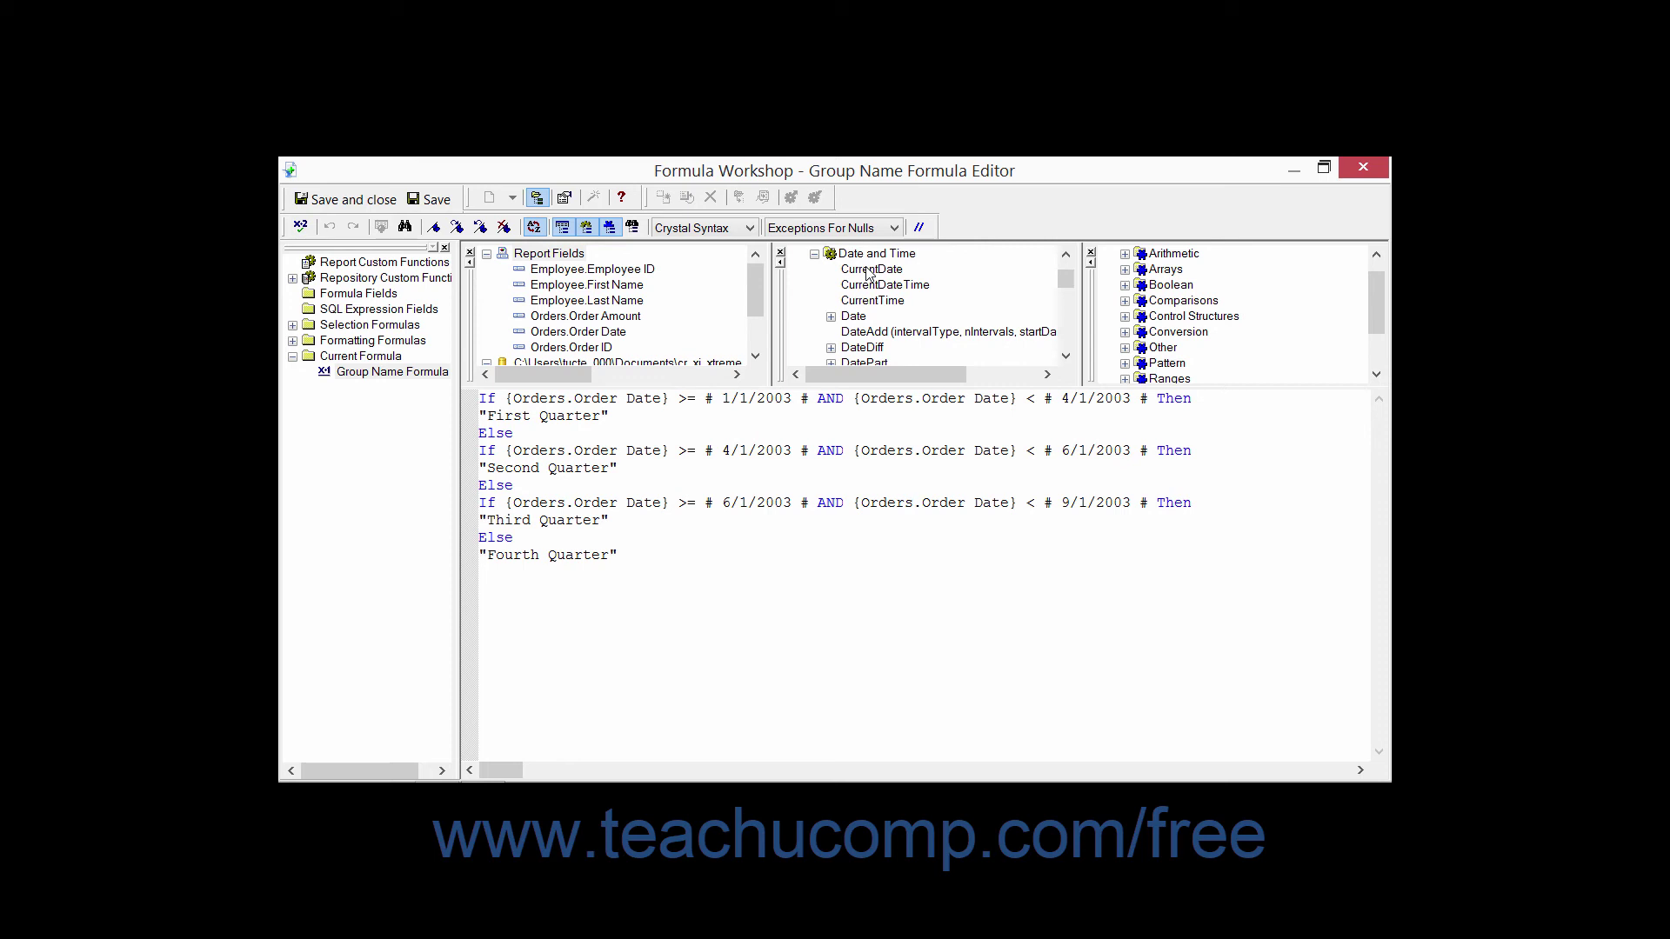
left_click(589, 579)
left_click(637, 558)
key("Return")
double_click(865, 272)
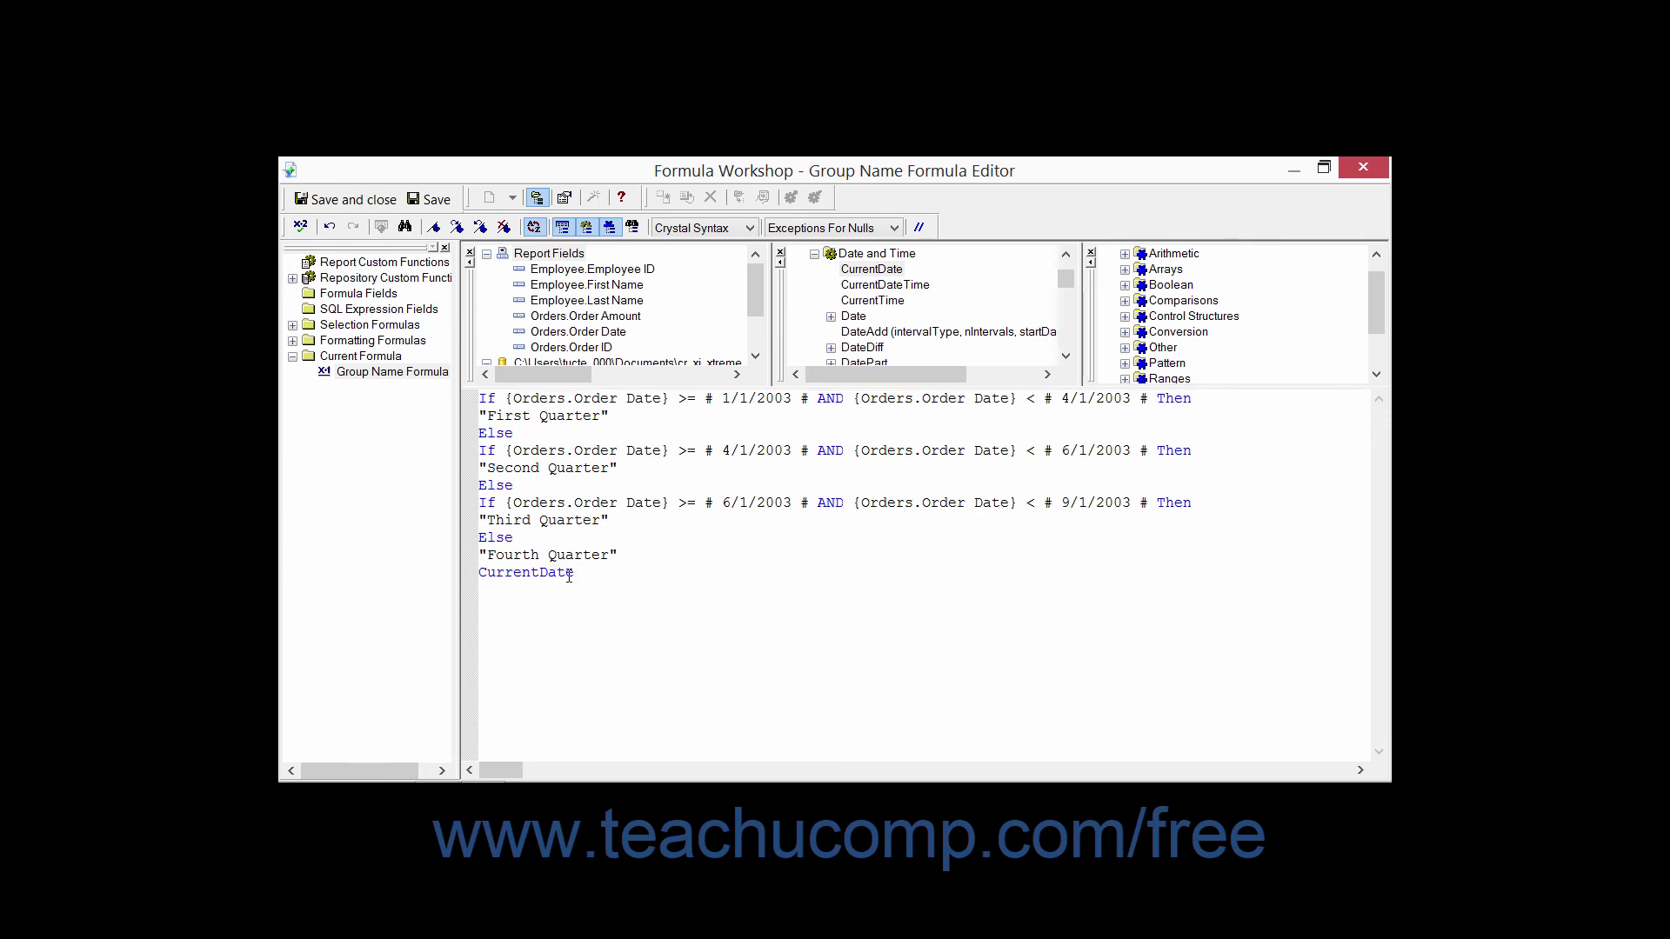
Step: Select and delete the CurrentDate text, leaving "Fourth Quarter" as the formula's last line
left_click_drag(574, 572, 479, 574)
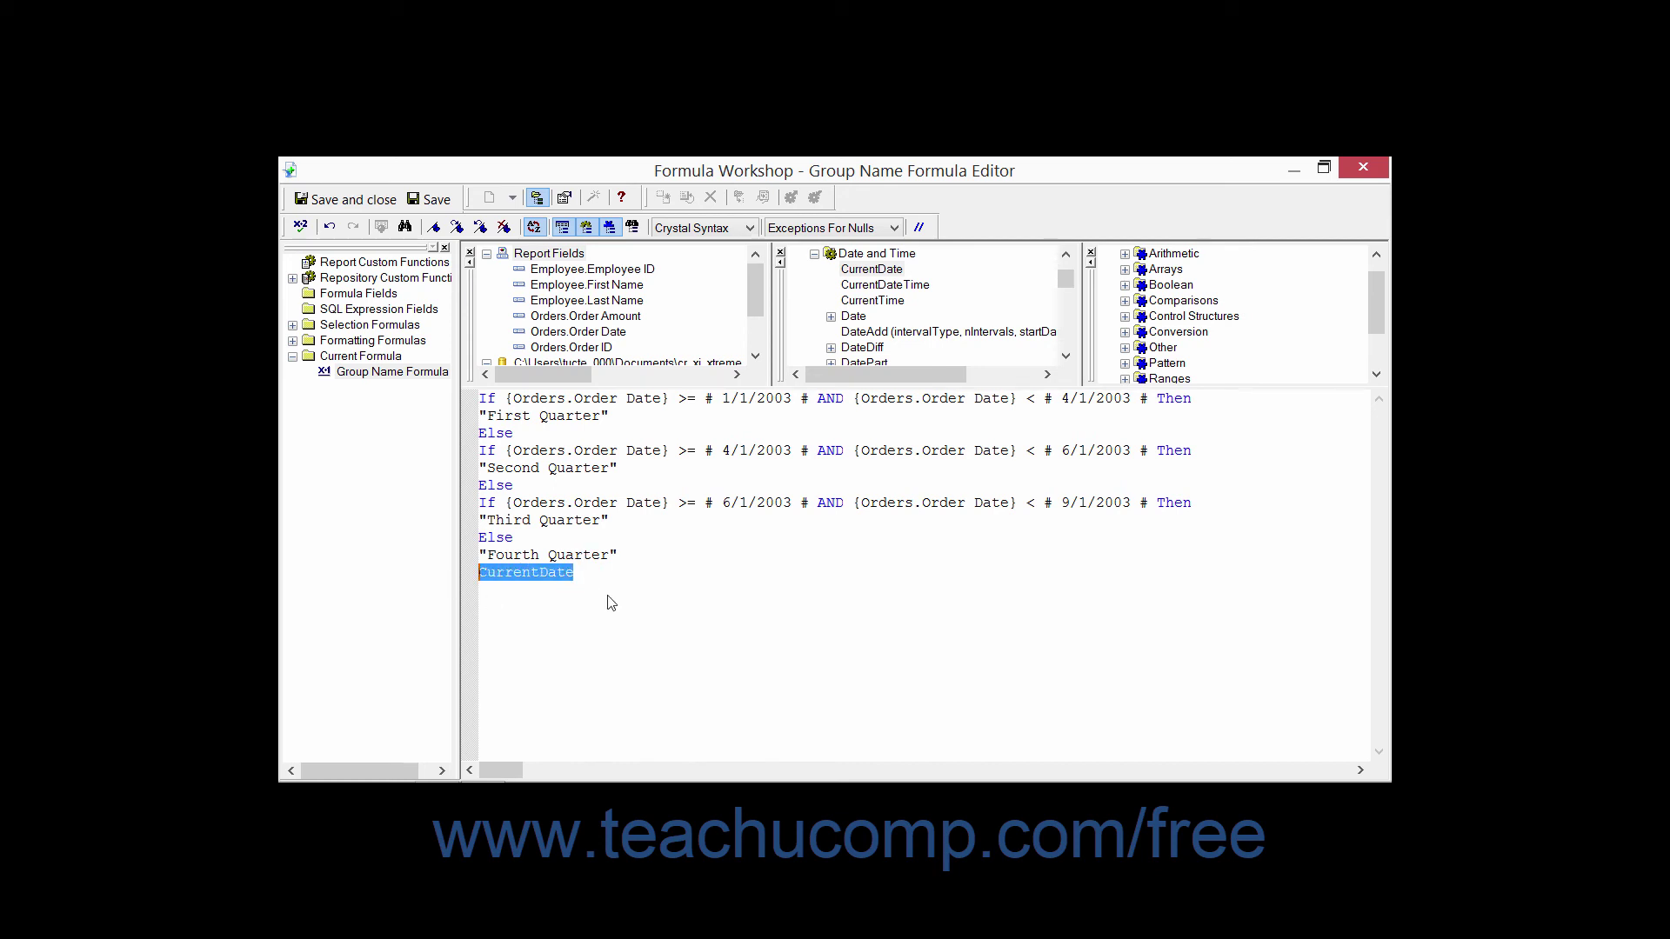
key("Delete")
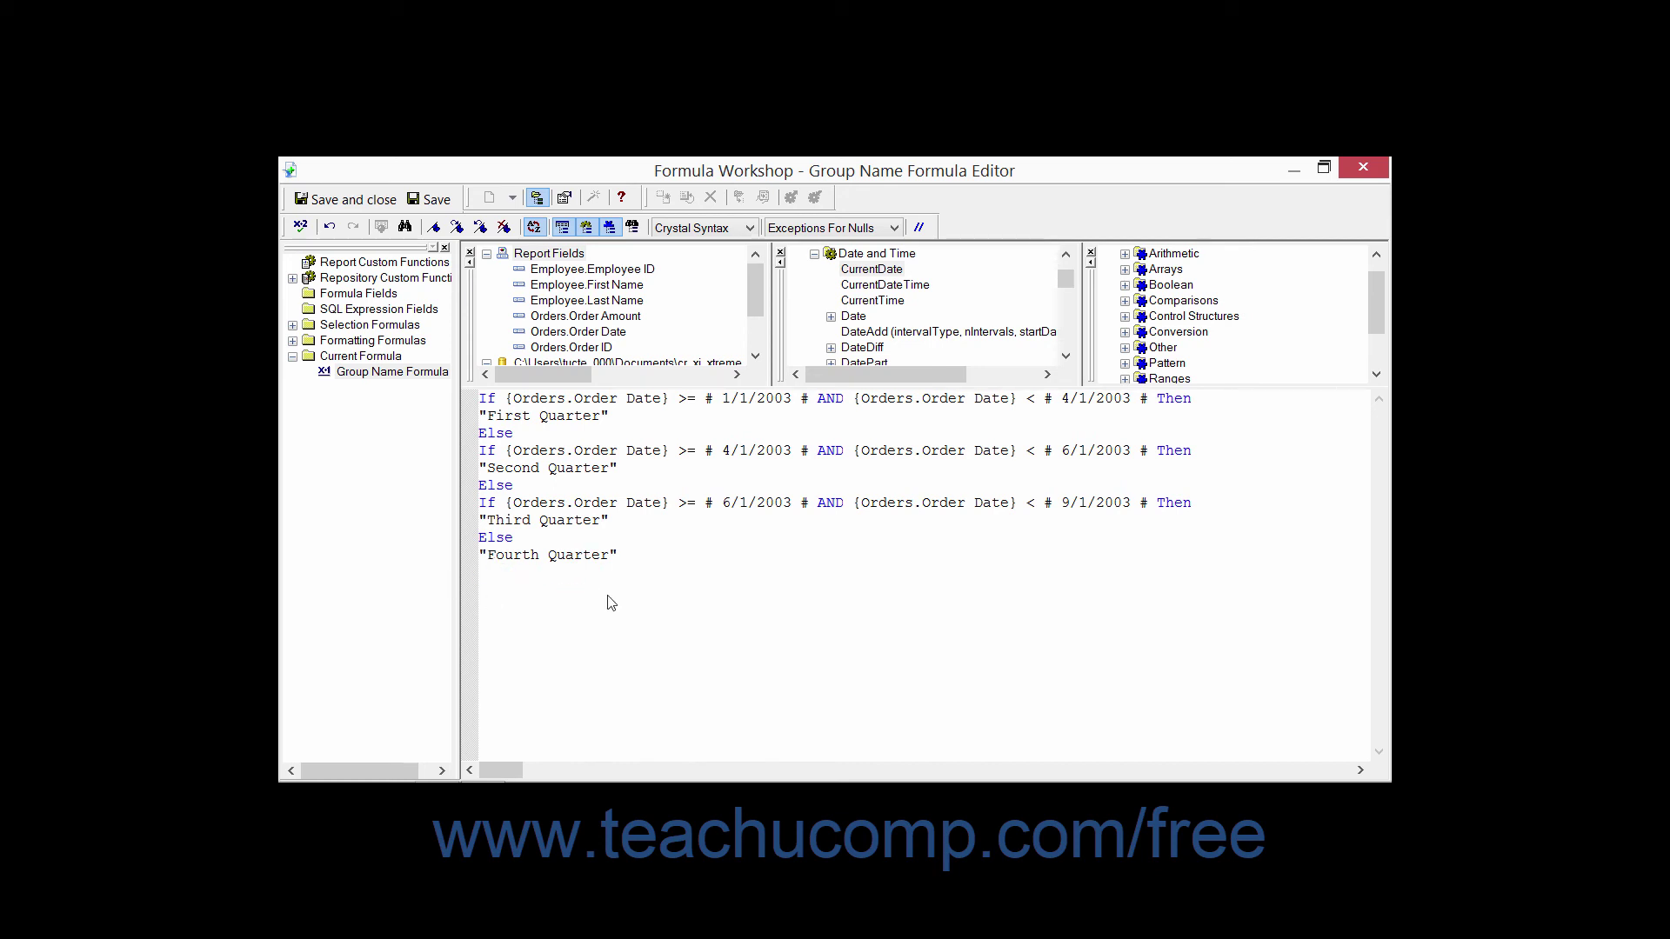